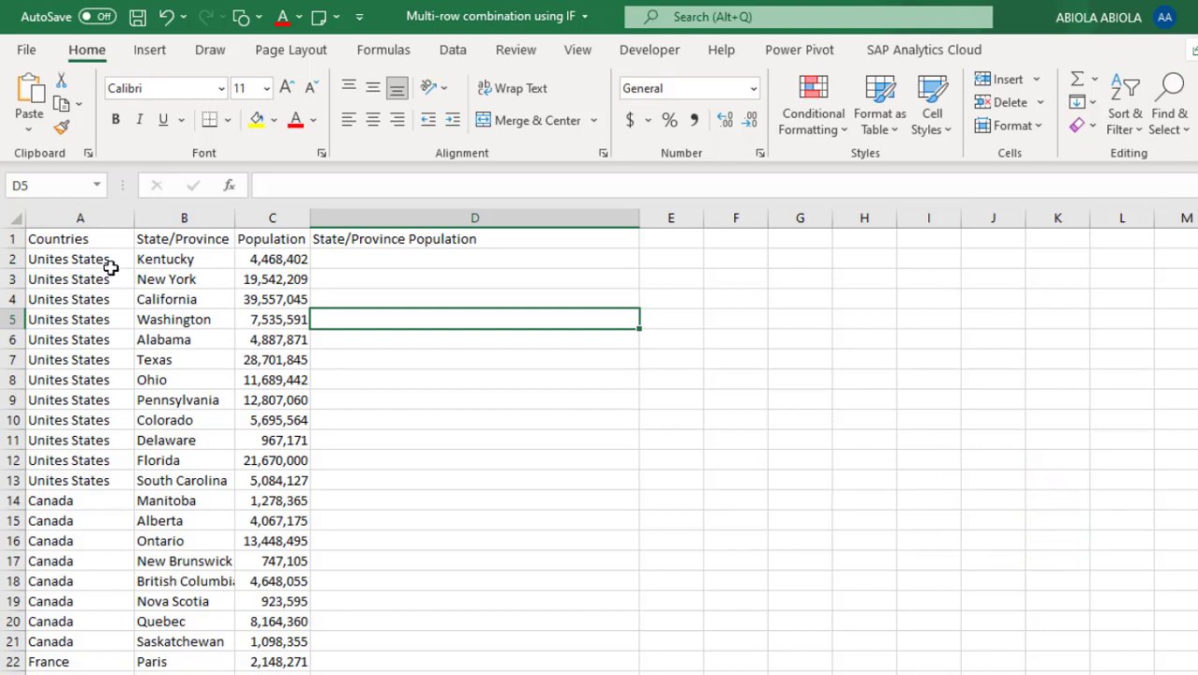
- Examine the country, state/province and population data and the empty State/Province Population column that will combine them
drag(107, 263, 97, 503)
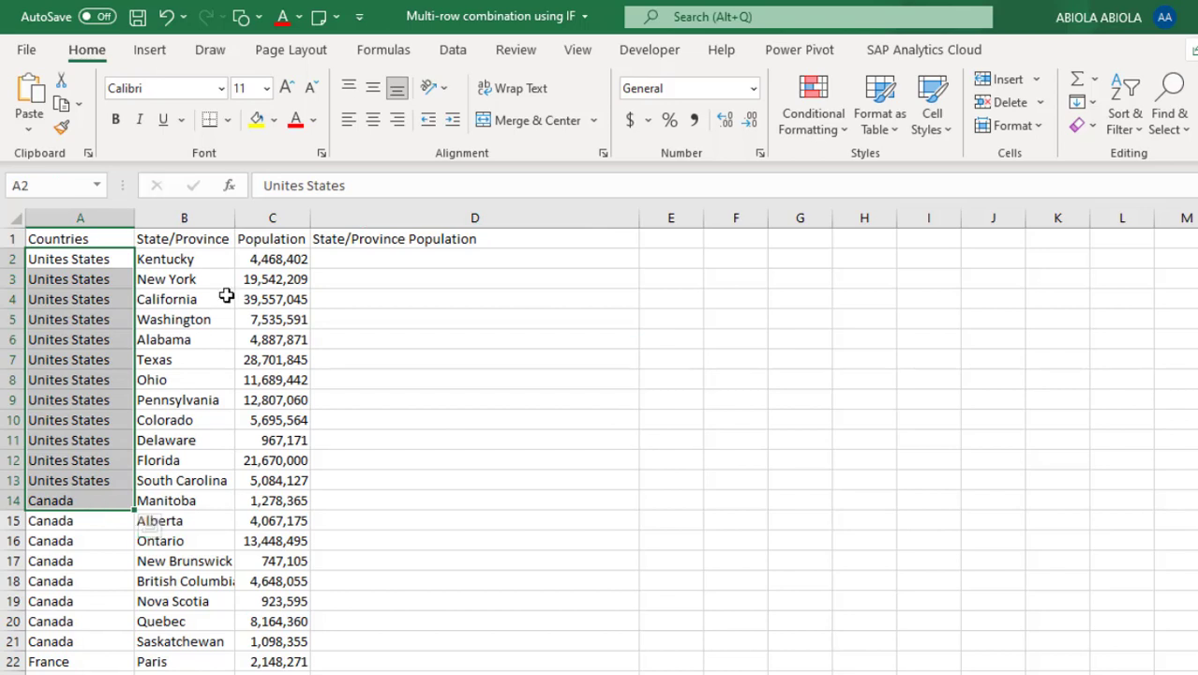
drag(195, 278, 194, 494)
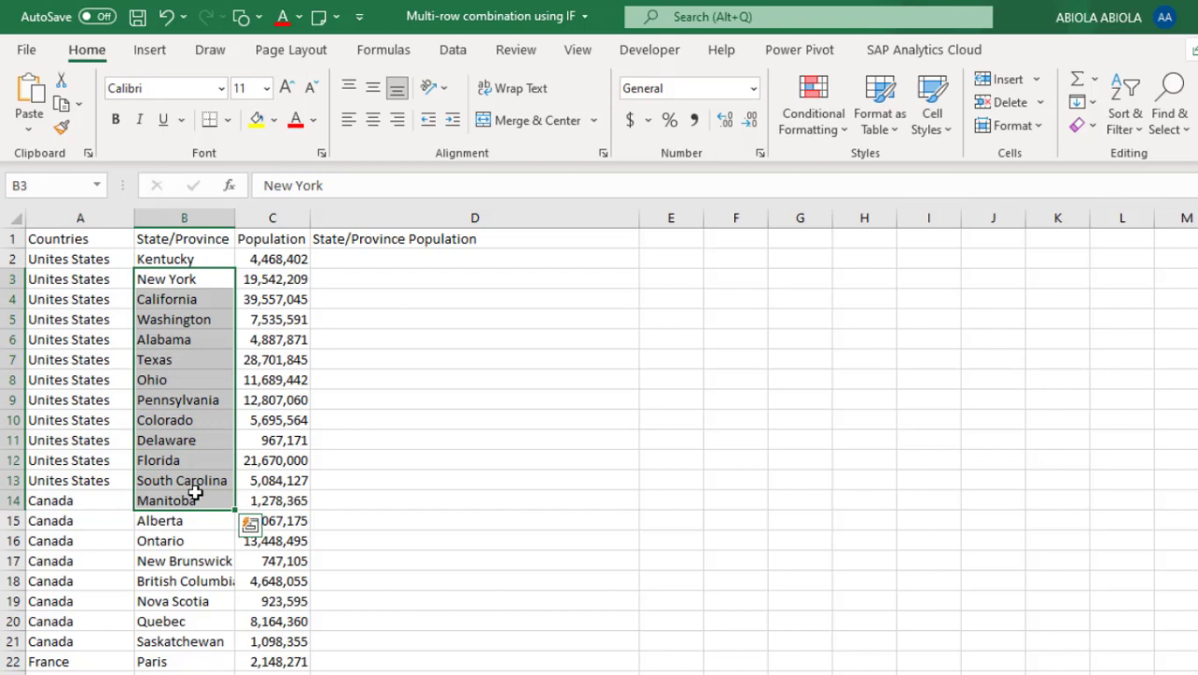
drag(267, 300, 272, 464)
click(443, 260)
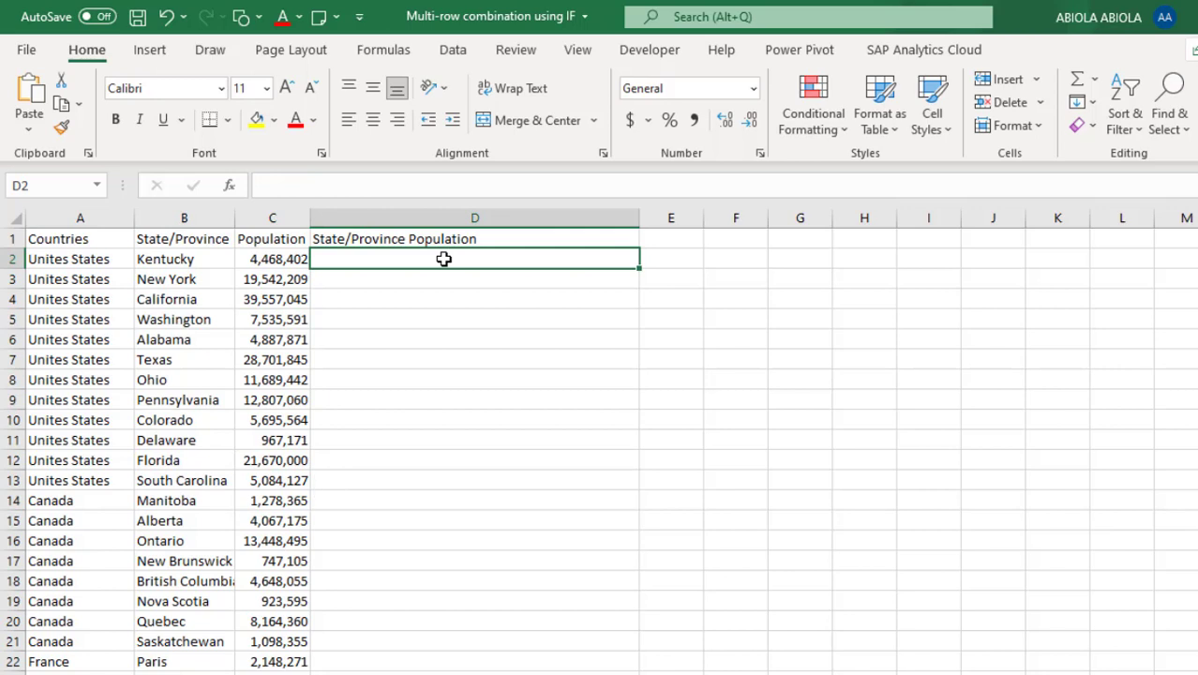
click(162, 260)
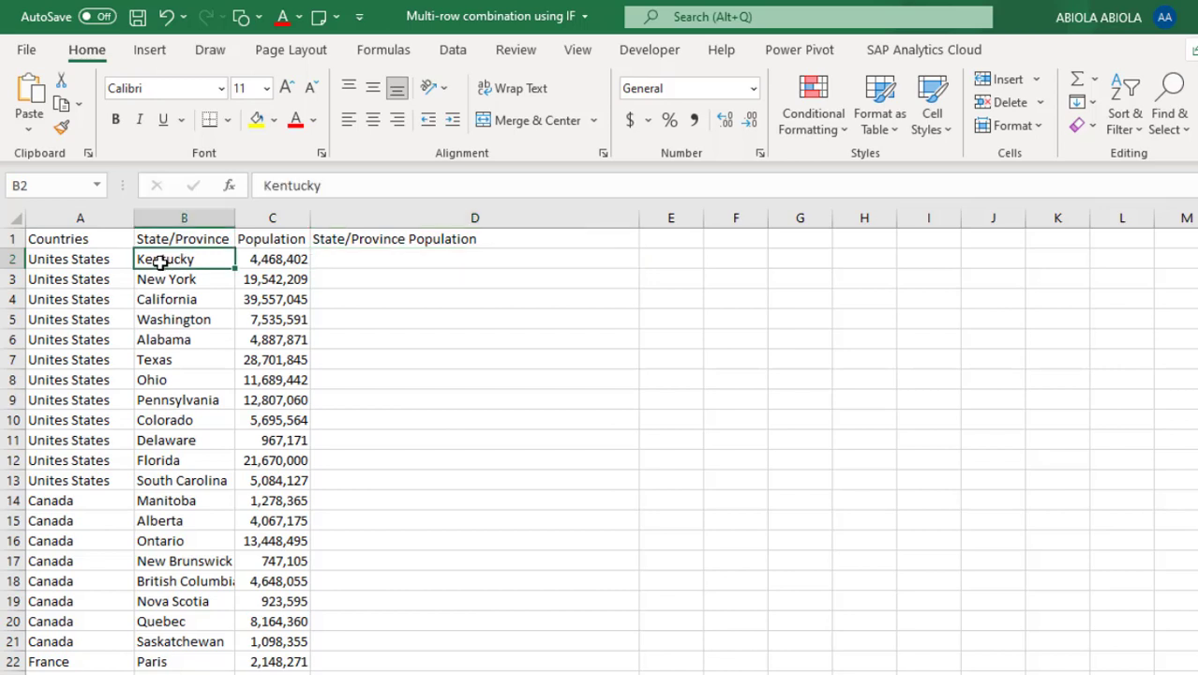
click(255, 261)
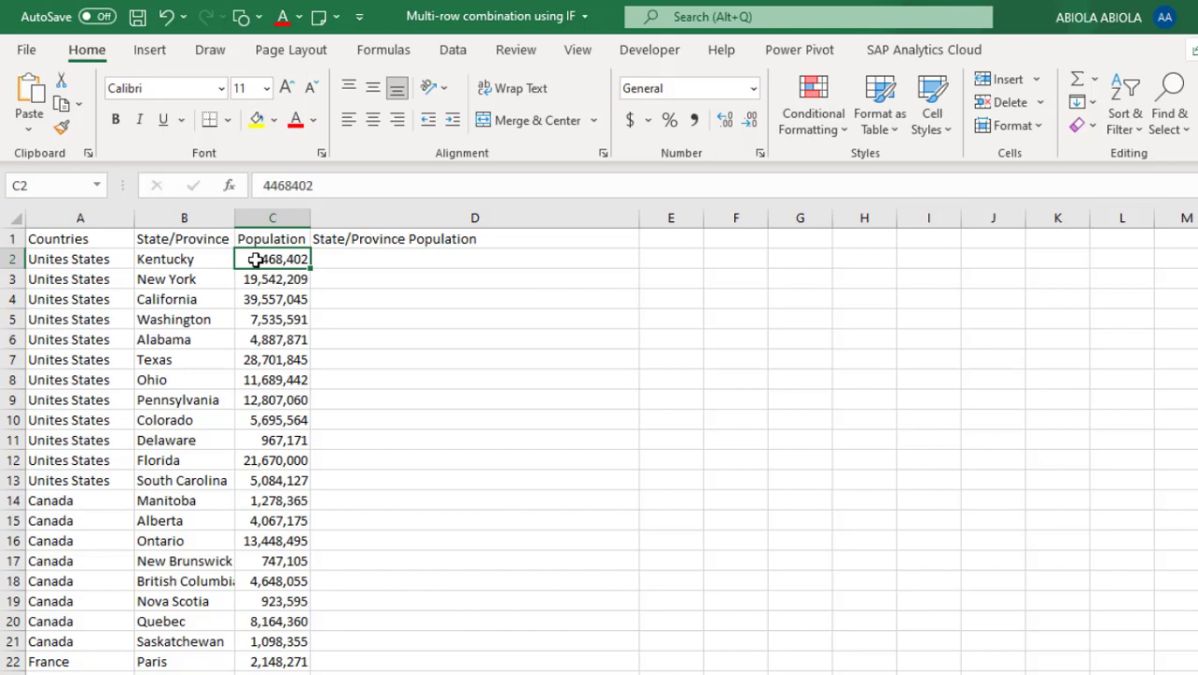
click(412, 283)
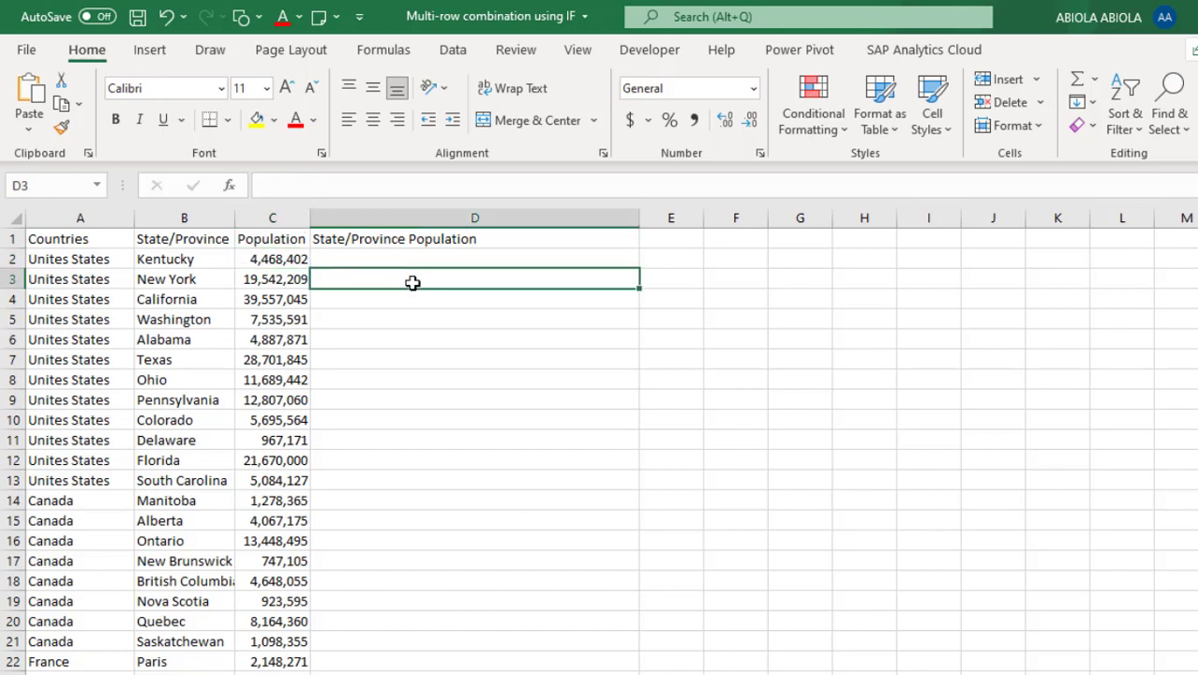
drag(153, 260, 251, 265)
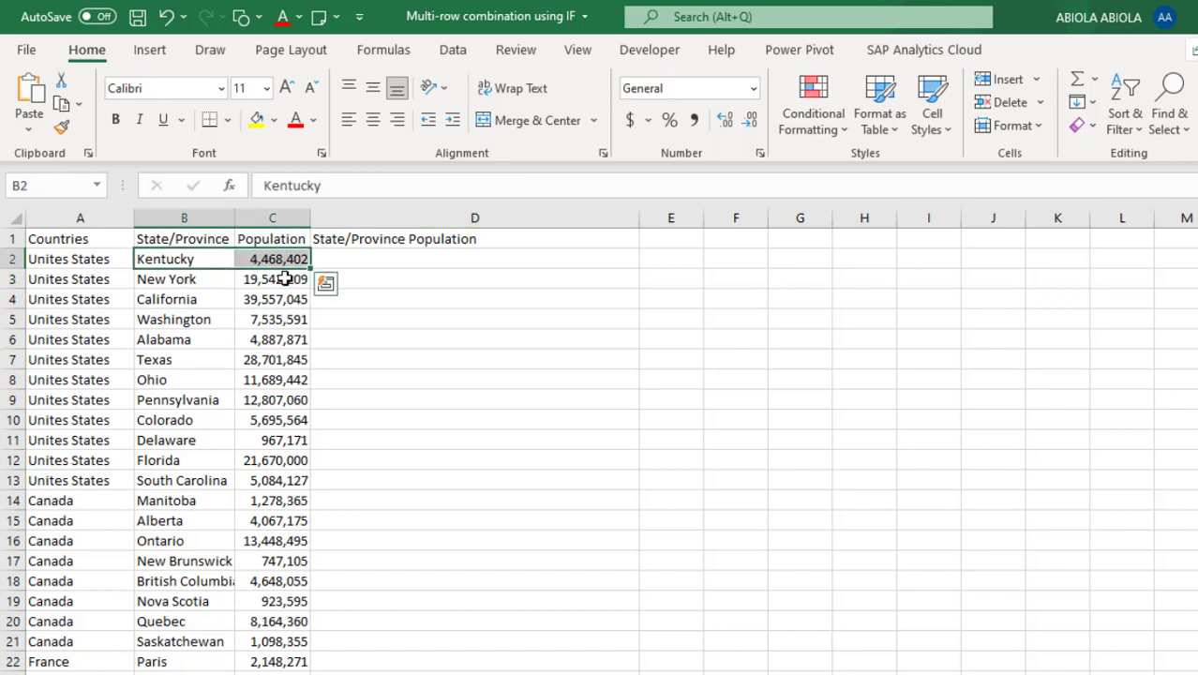
- Start an IF formula in D2 with the logical test A2=A1, comparing the country with the row above
click(389, 261)
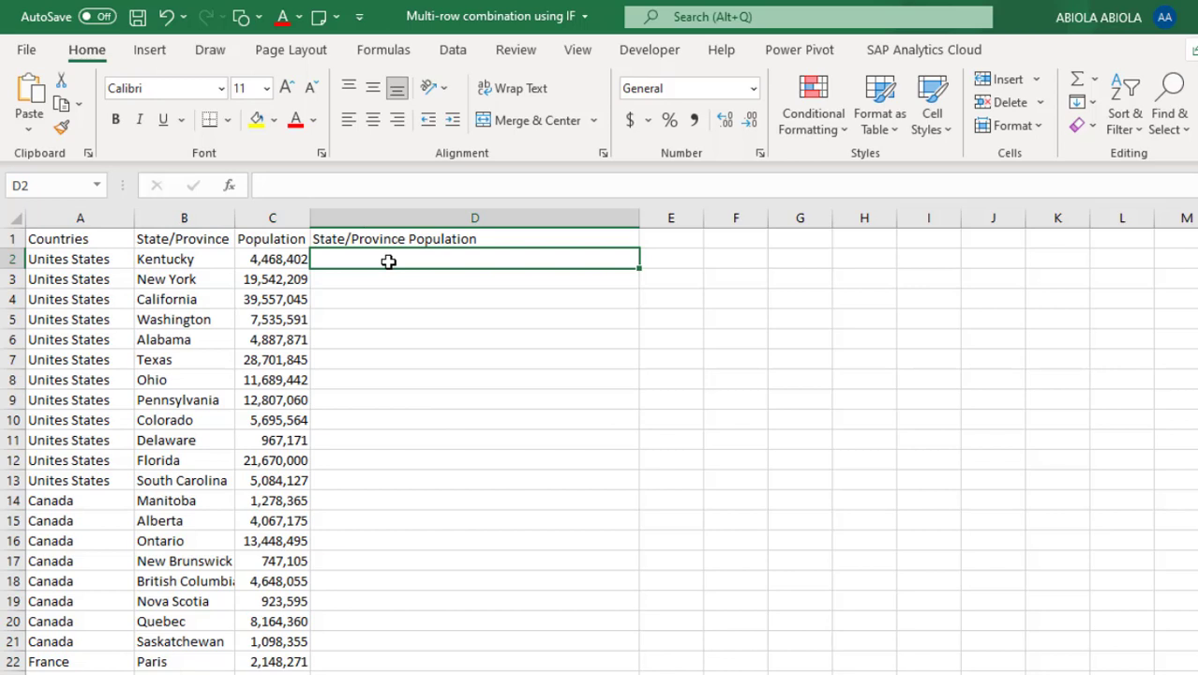
text(=if)
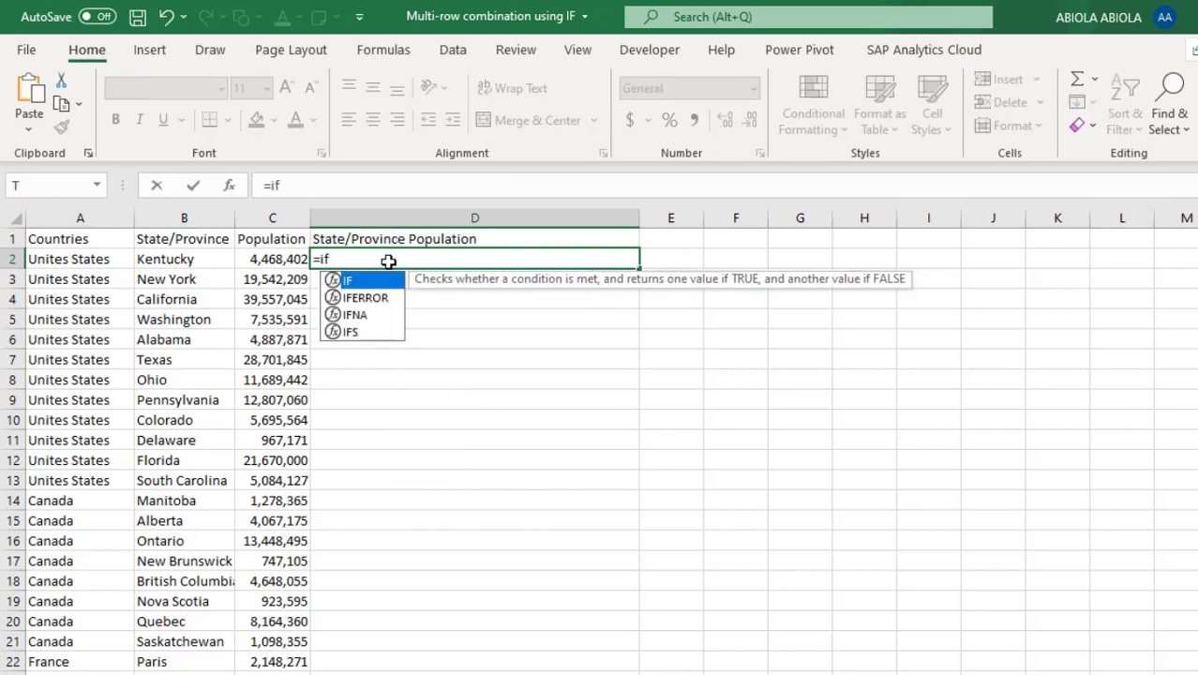
key(Tab)
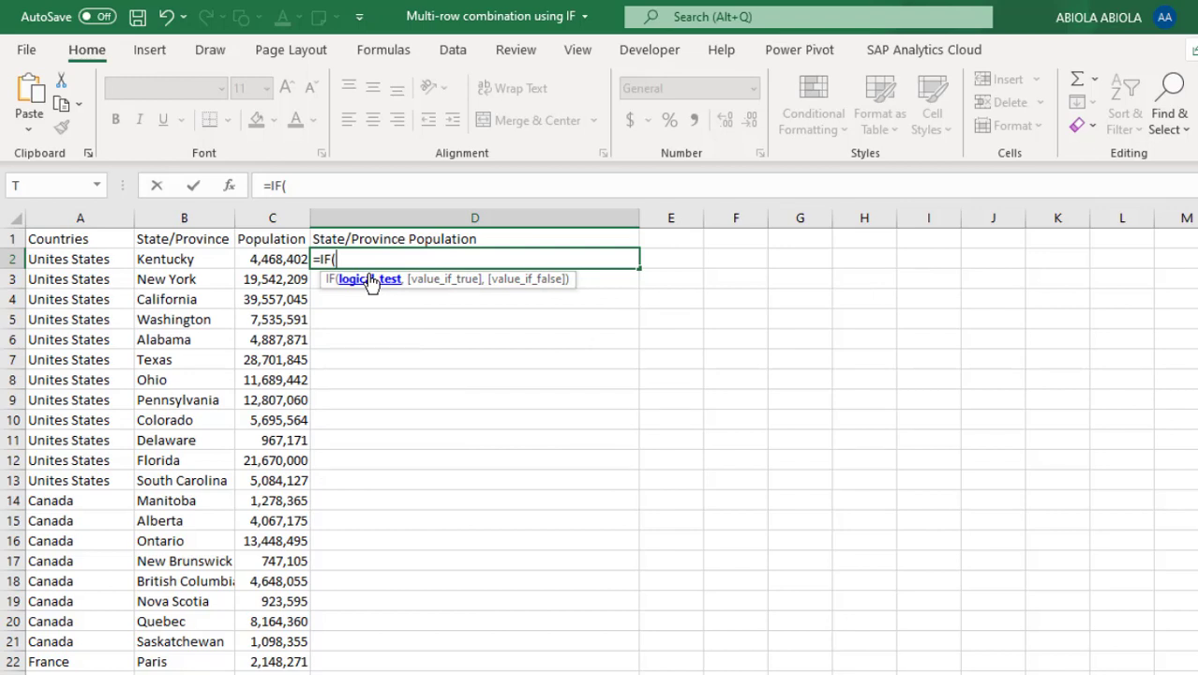
click(56, 263)
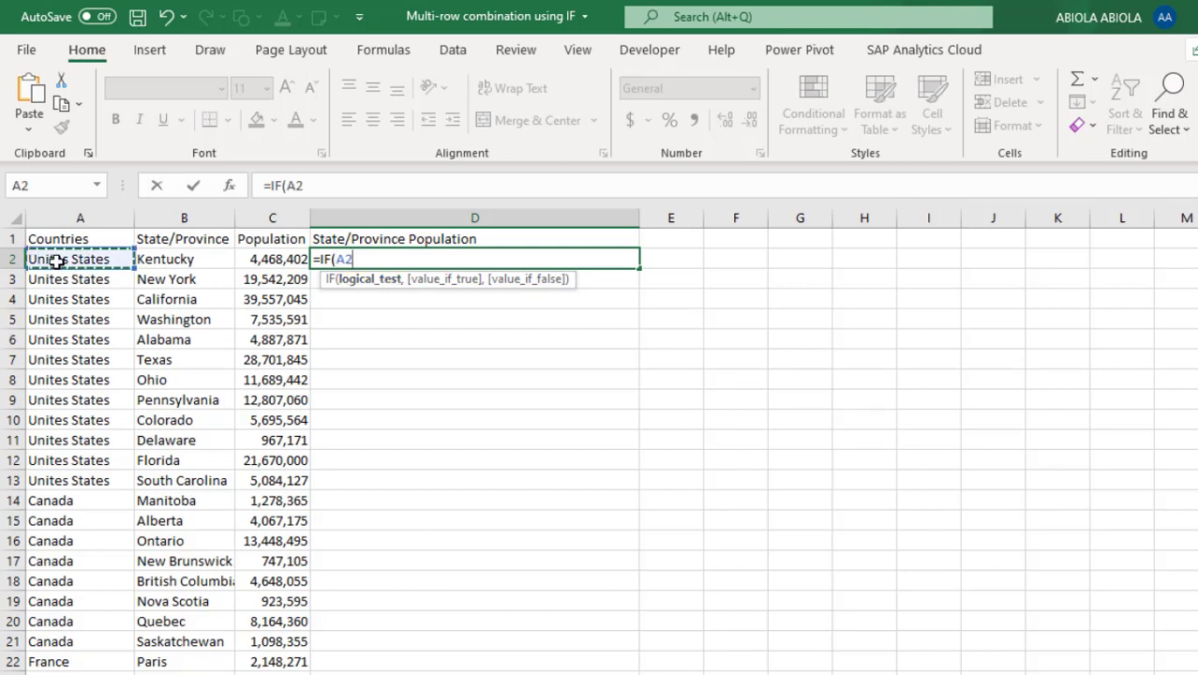
text(=)
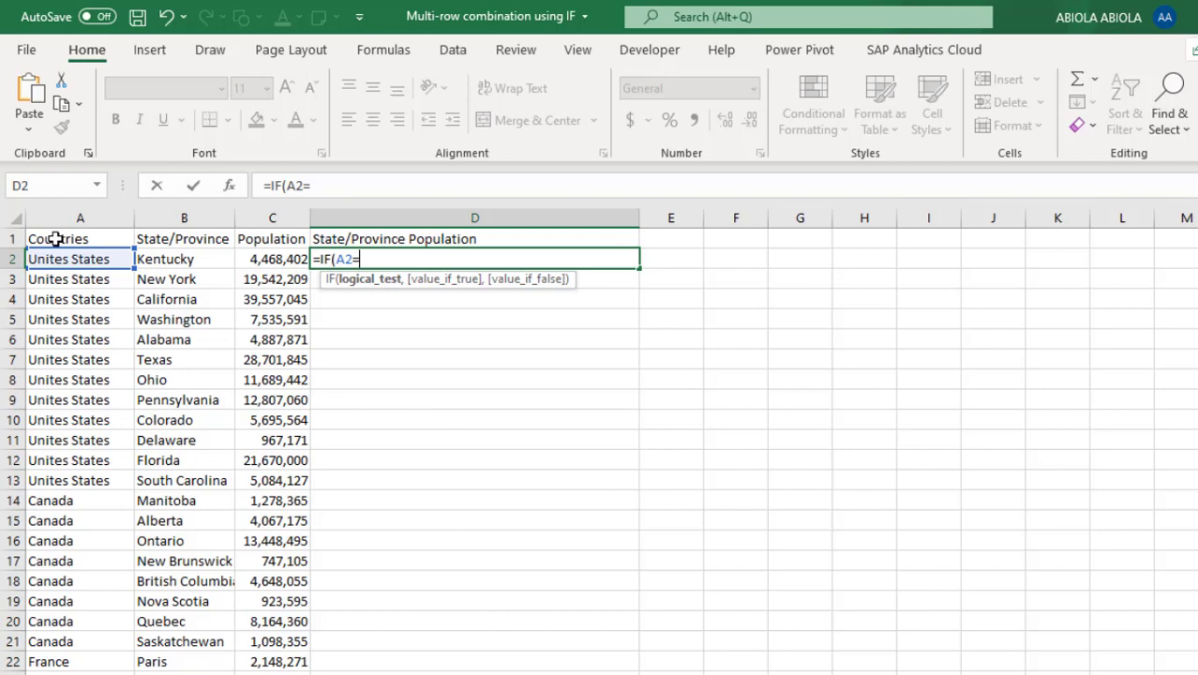
click(57, 239)
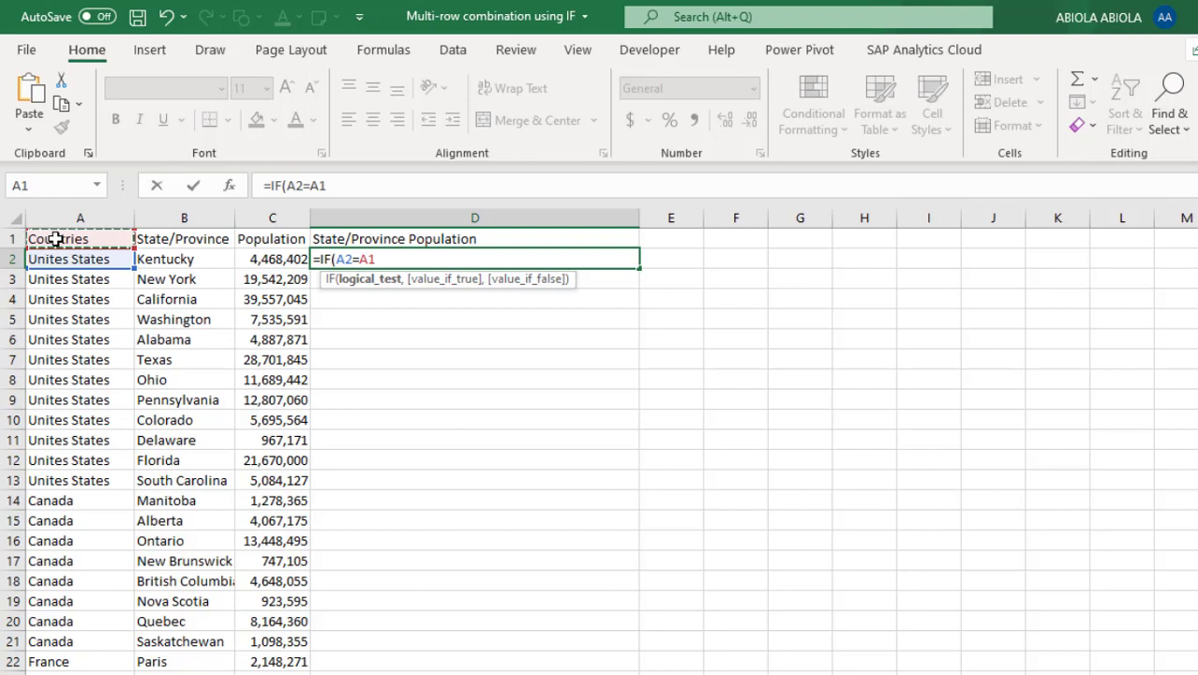
text(,)
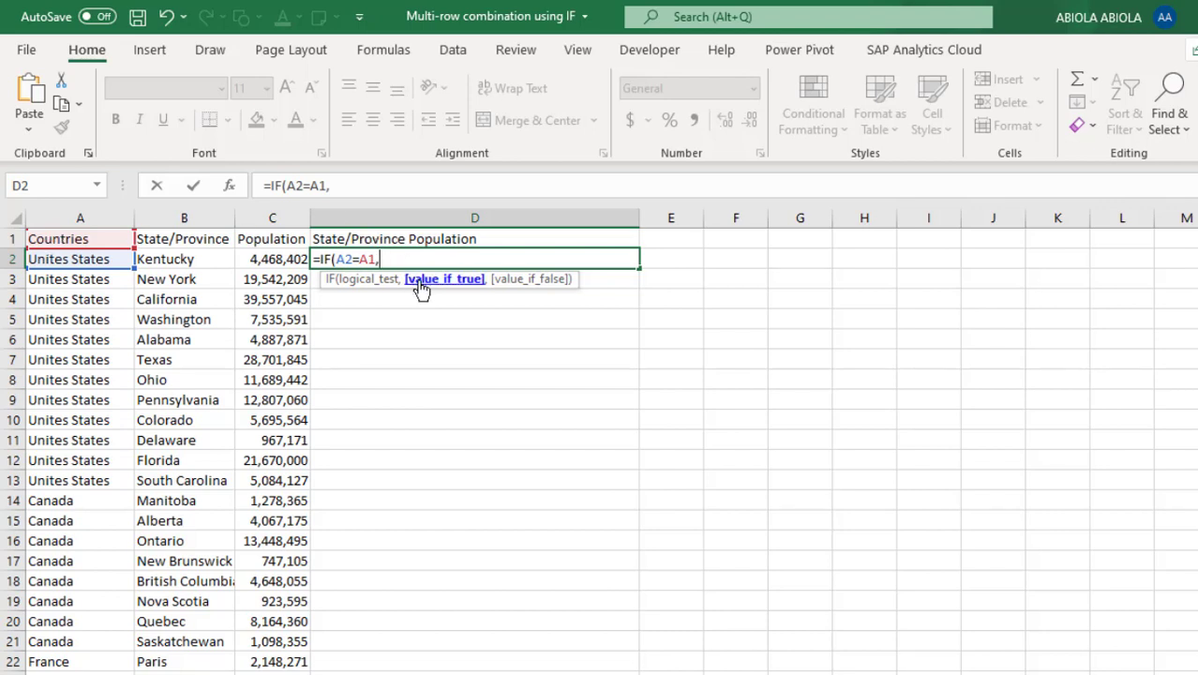
- Begin the value-if-true argument in D2 with D1&"|| "&B2&" "& to append the state name to the text above
click(388, 239)
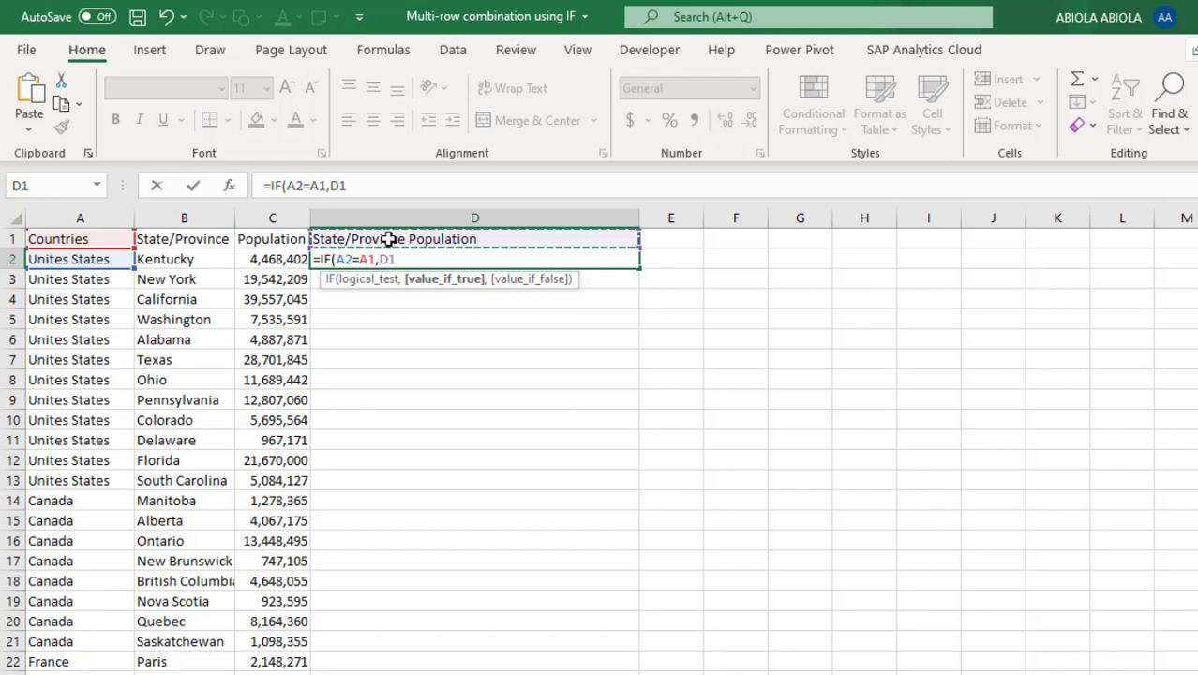
text(&)
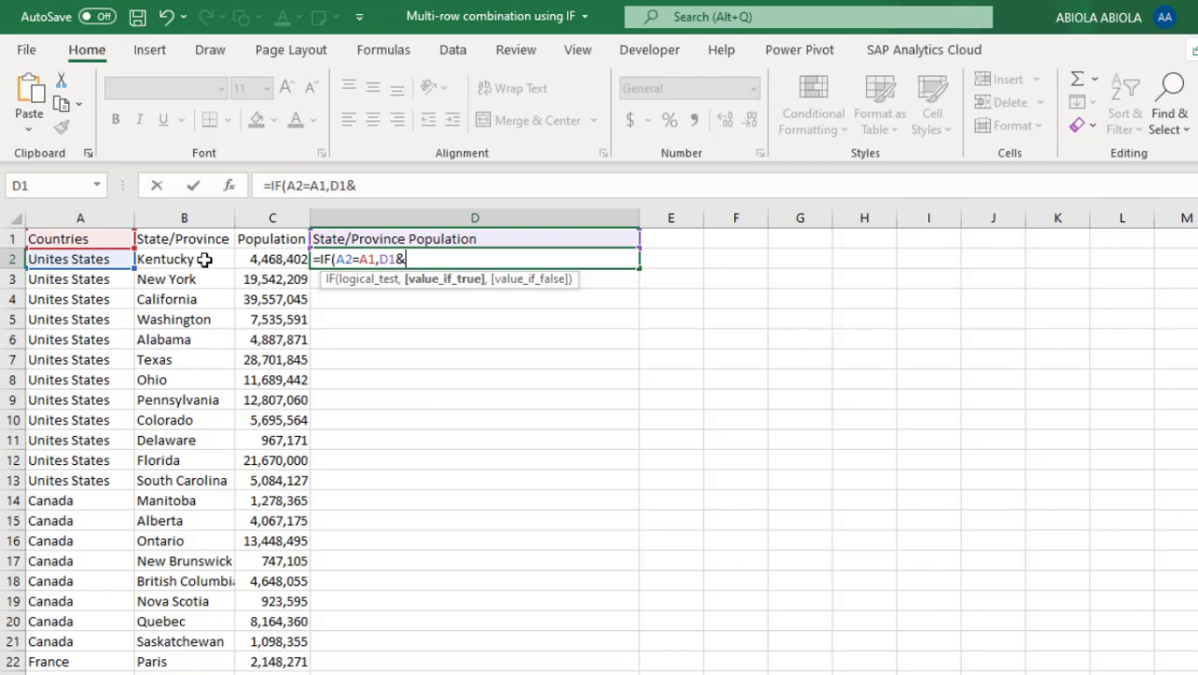
text(" || "&)
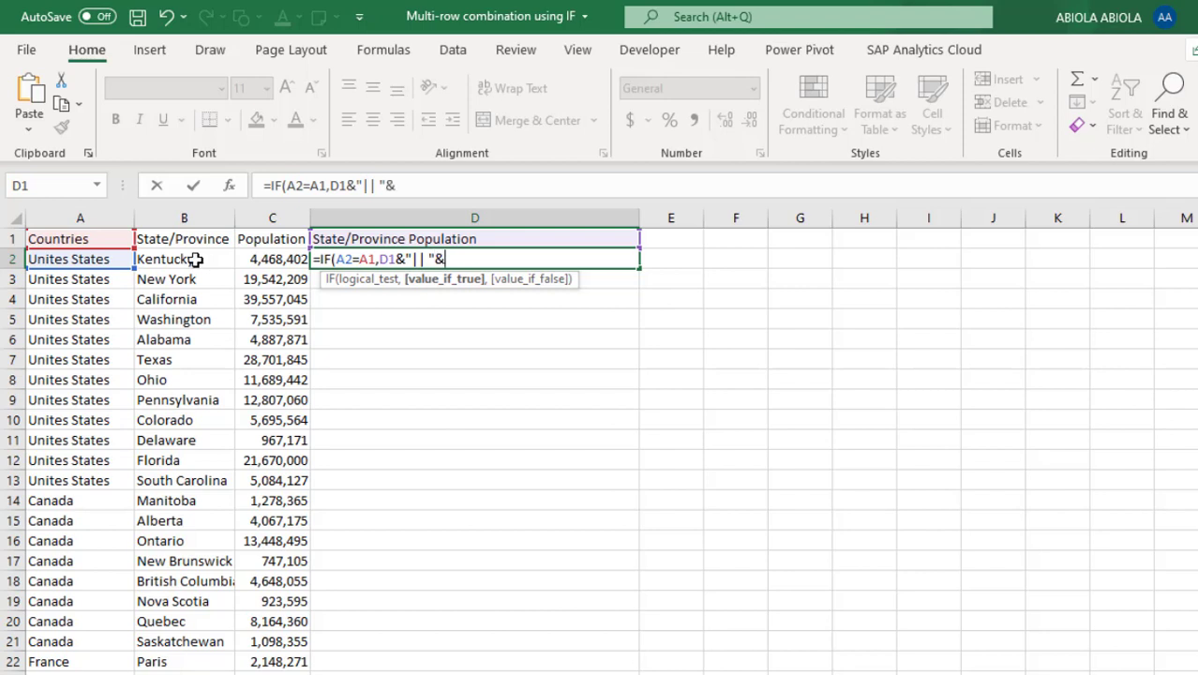
click(195, 259)
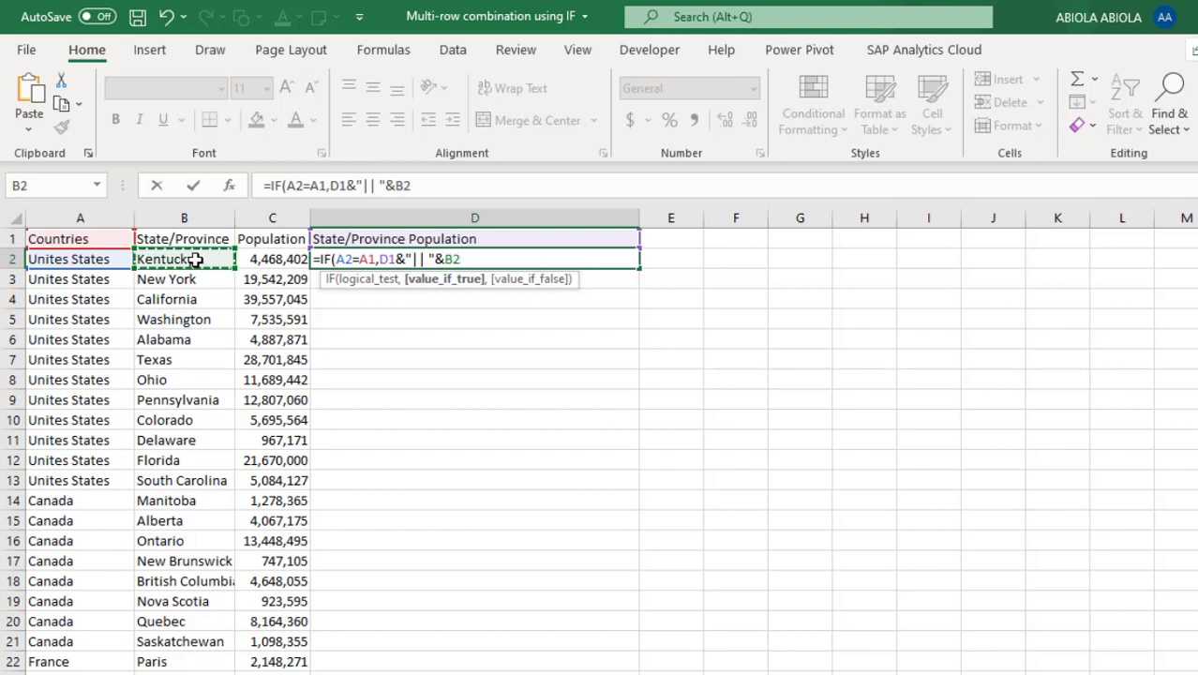
text(&)
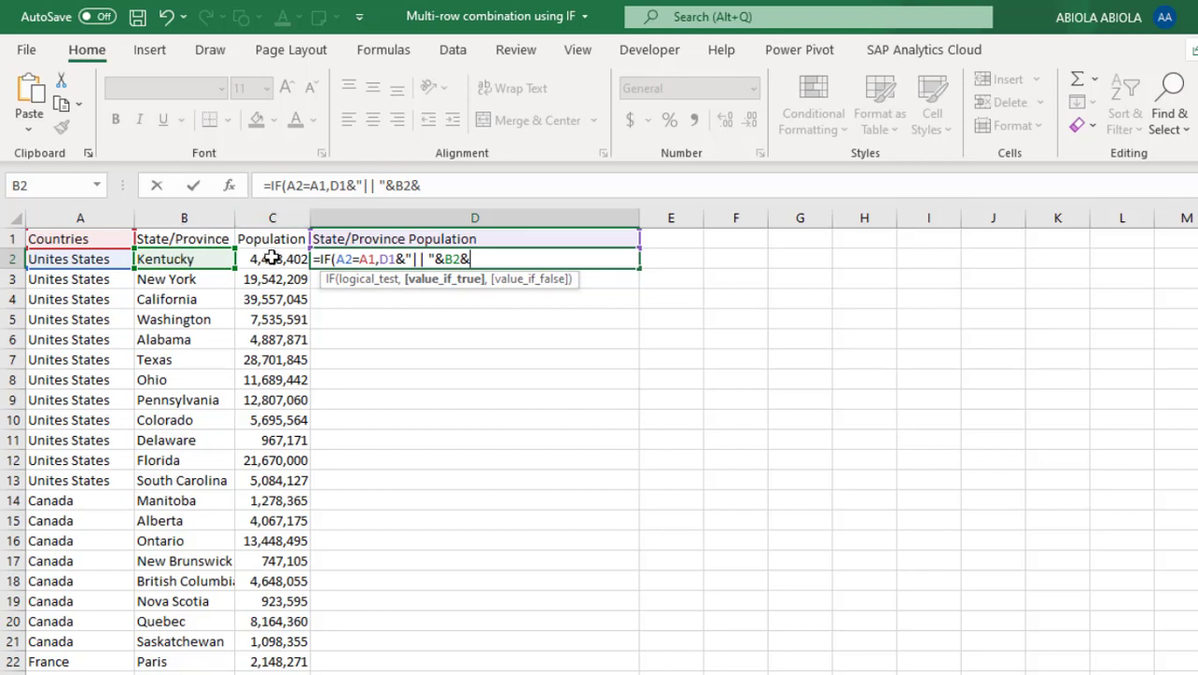
text(" "&)
- Complete the value-if-true argument with TEXT(C2,"#,##0") so the population is appended with thousands separators
text(tex)
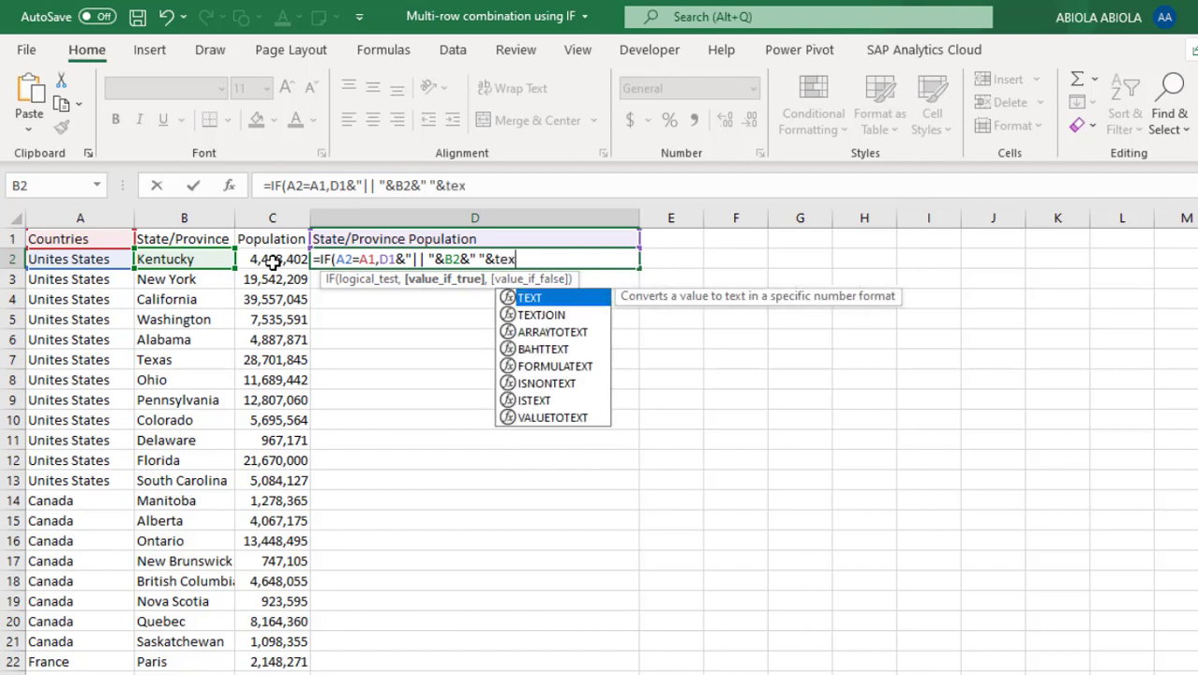
key(Tab)
click(281, 261)
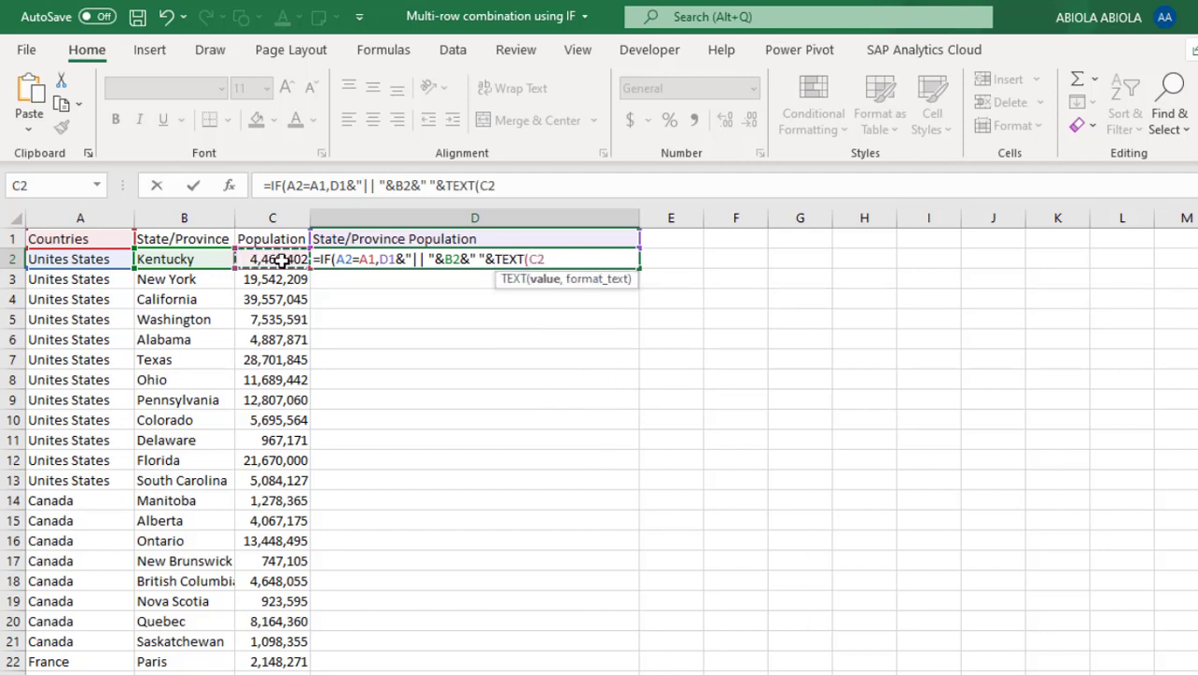
text(,)
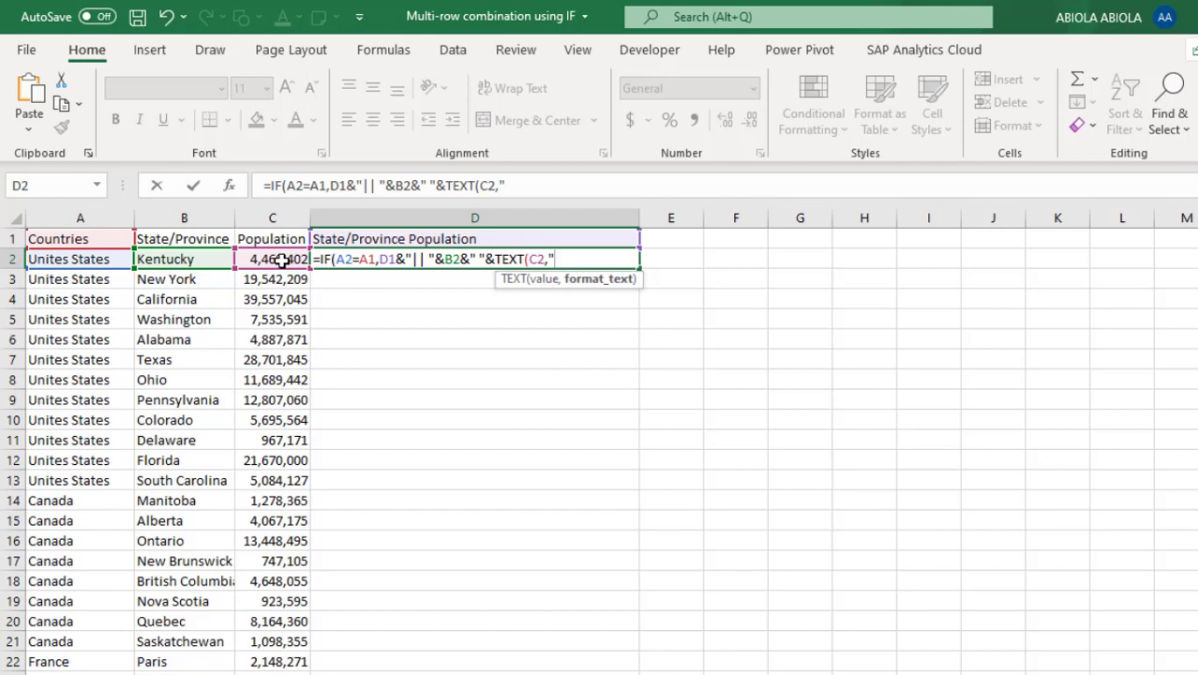
text( #,##0")
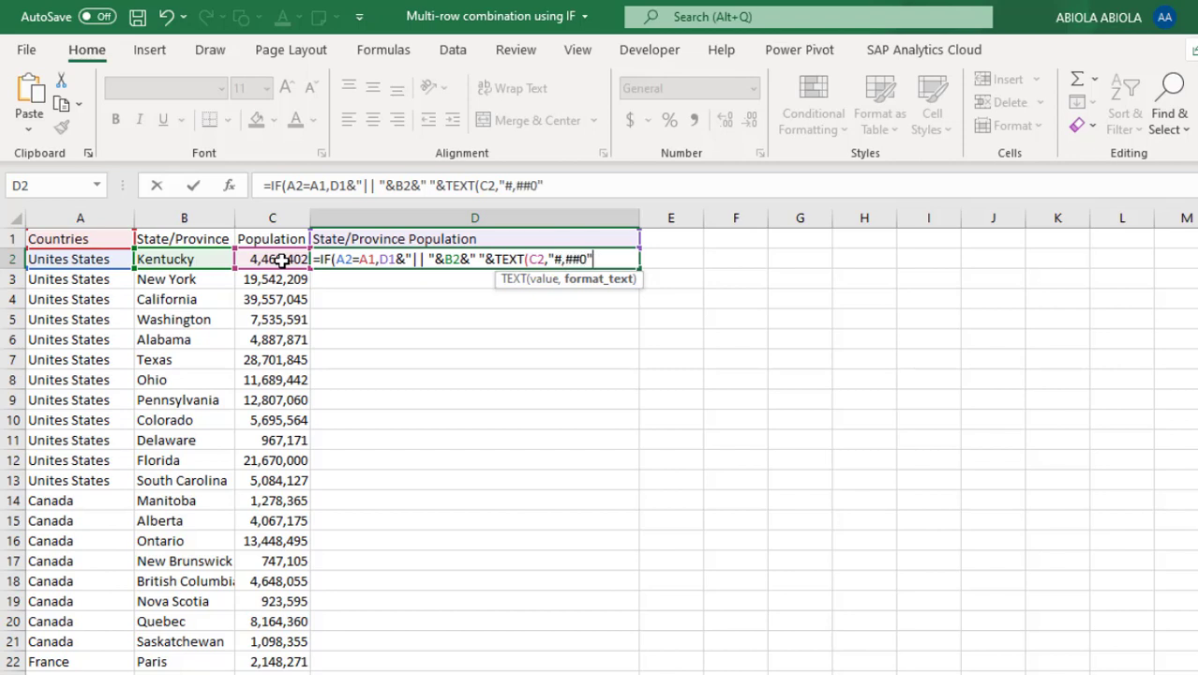
text())
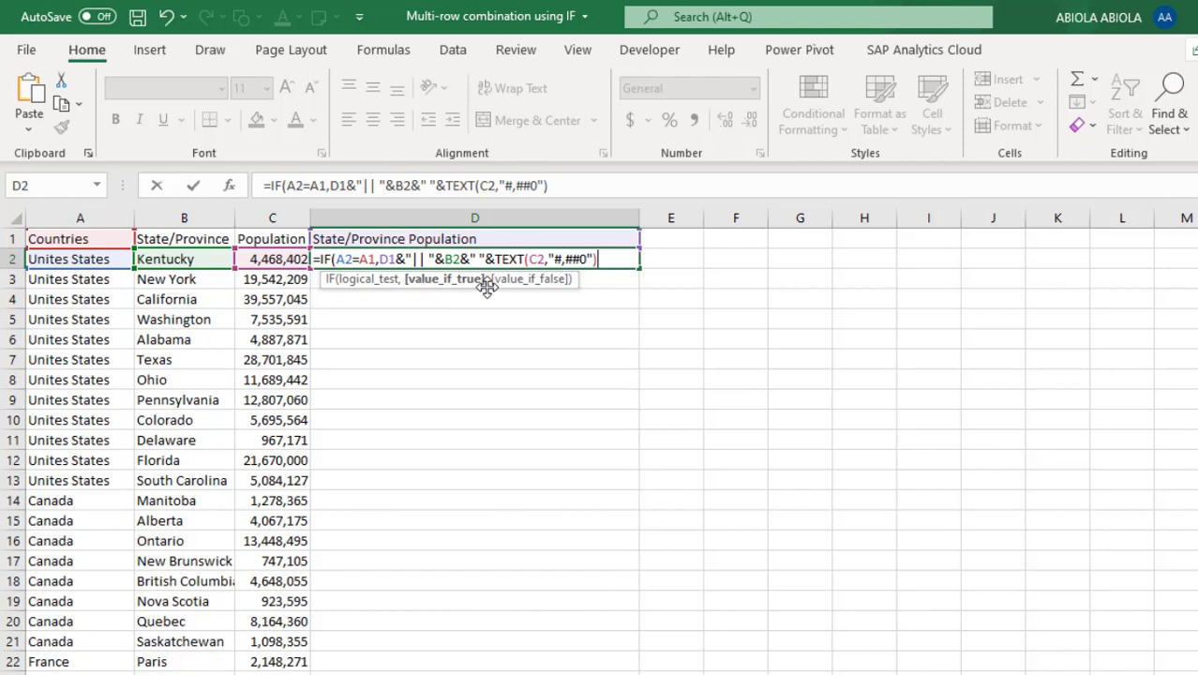
text(,)
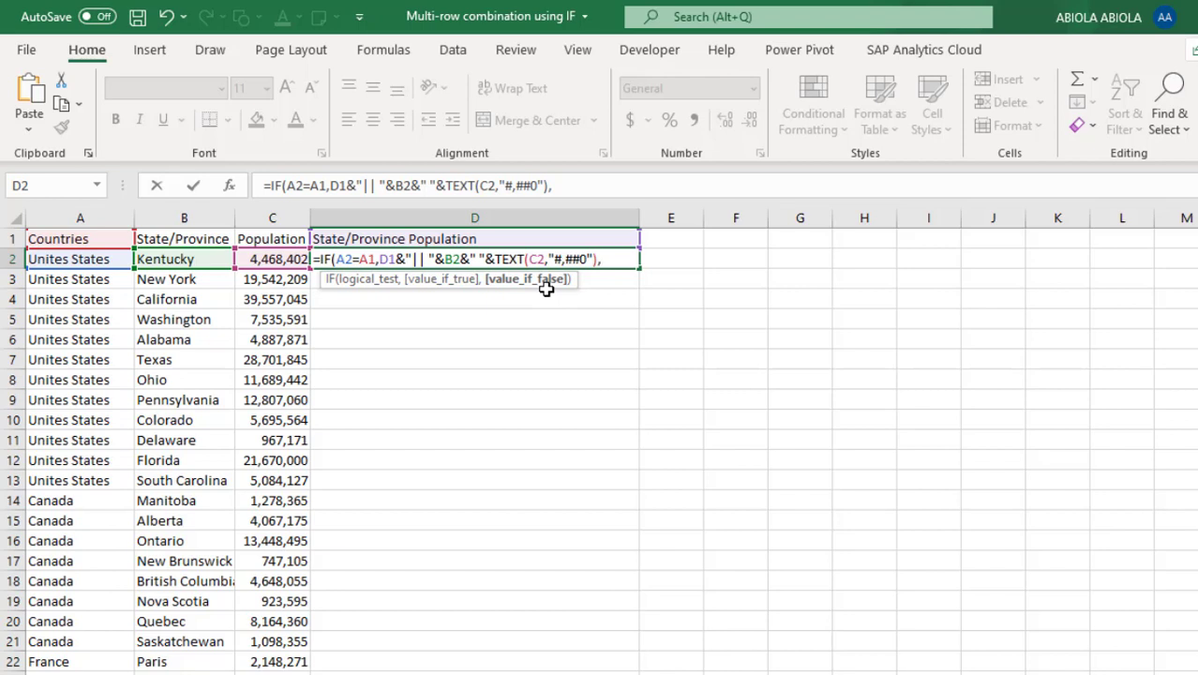
- Set the value-if-false argument to B2&" "&TEXT(C2,"#,##0") and commit the IF formula in D2
click(174, 259)
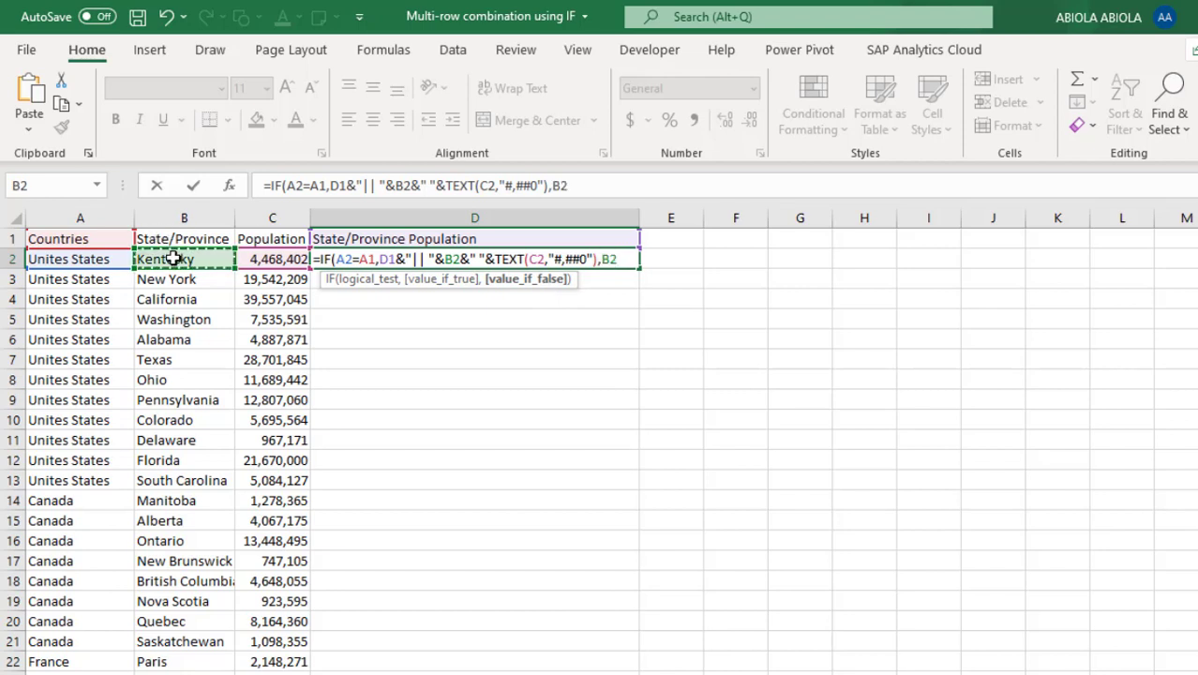
text(&)
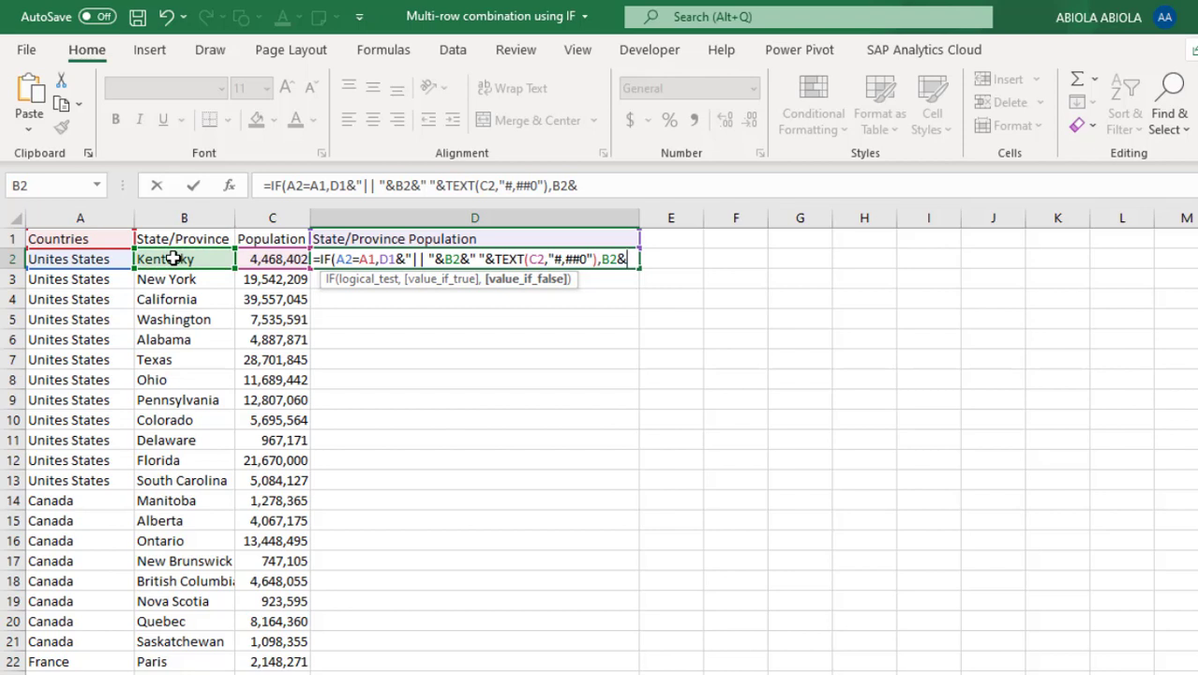
text(" "&)
drag(494, 260, 599, 265)
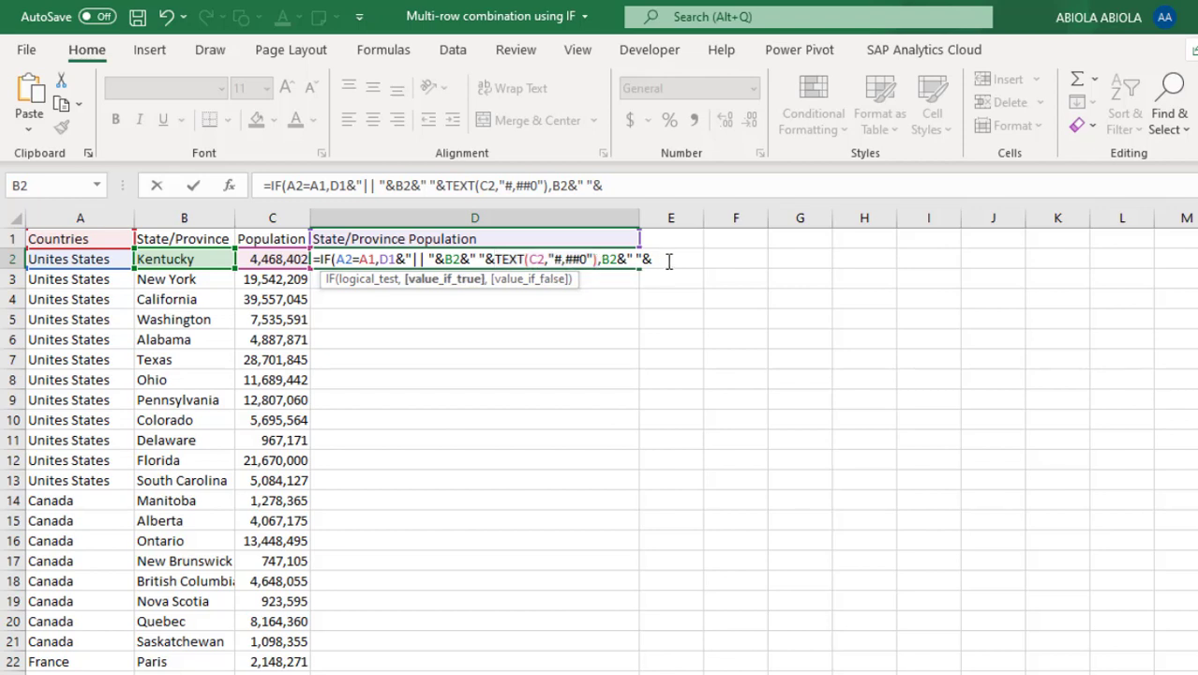
text(TEXT(C2,"#,##0"))
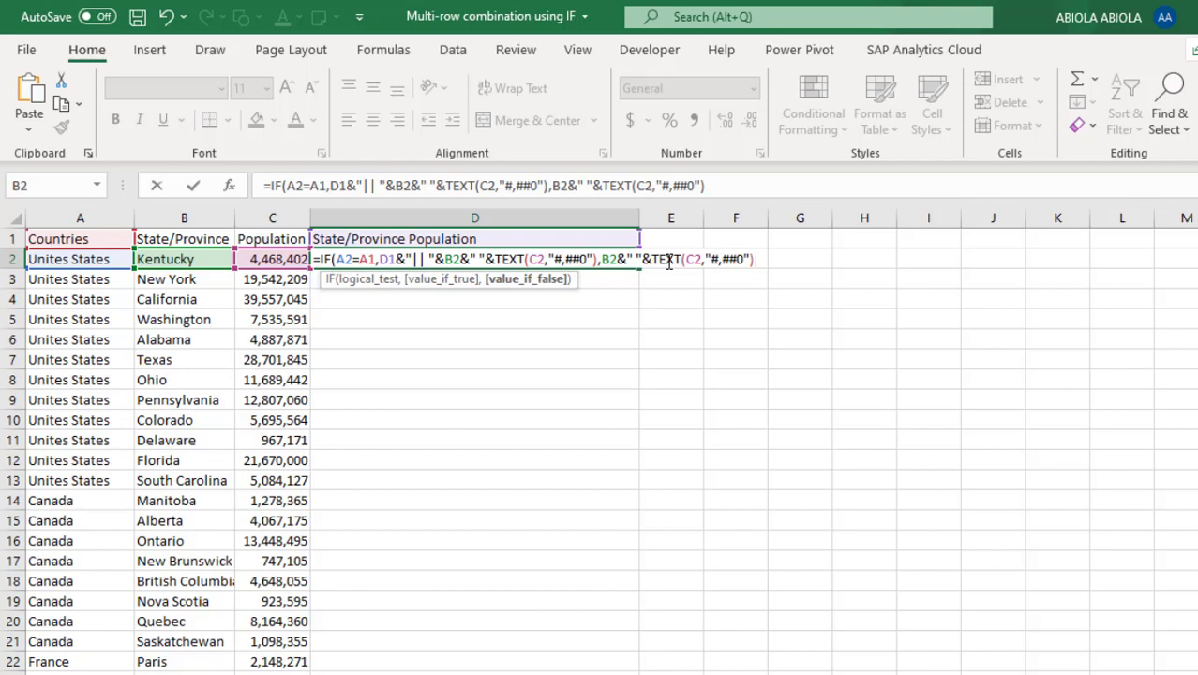
text())
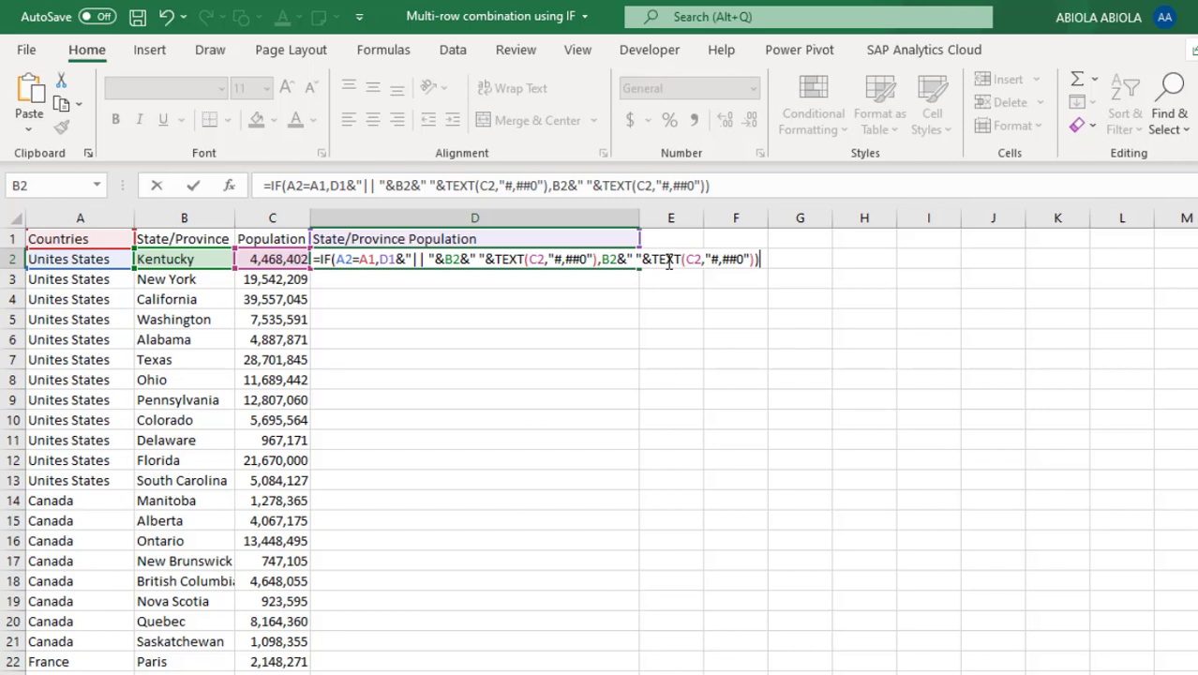
key(ctrl+Return)
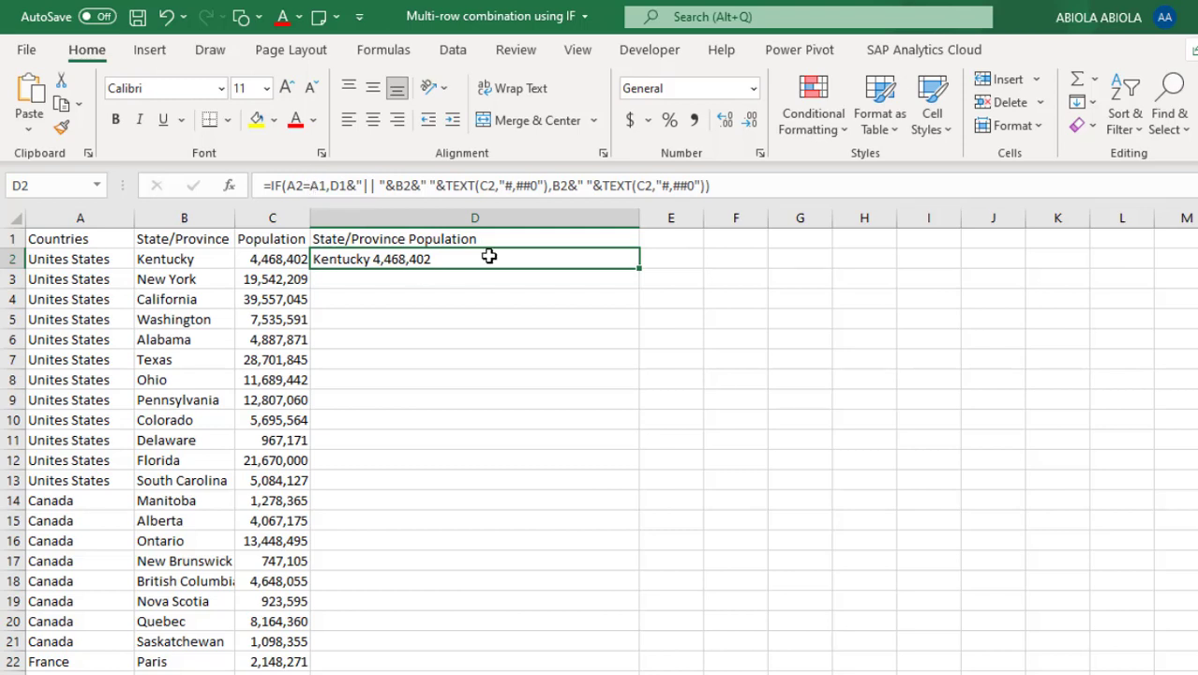
- Review the value-if-false part of the D2 formula and fill the formula down column D for all data rows
drag(554, 185, 720, 187)
key(Escape)
double_click(639, 270)
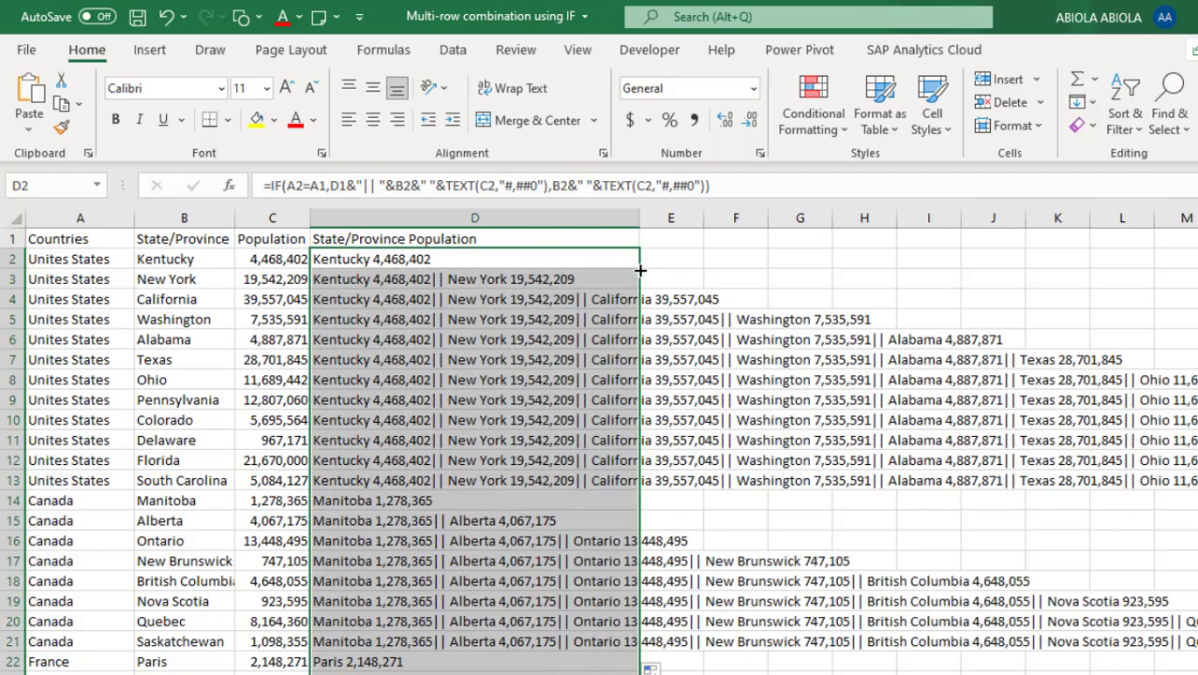
- Examine how the combined text in column D builds up across the United States rows, including the IF formula's cell references in D3
click(490, 283)
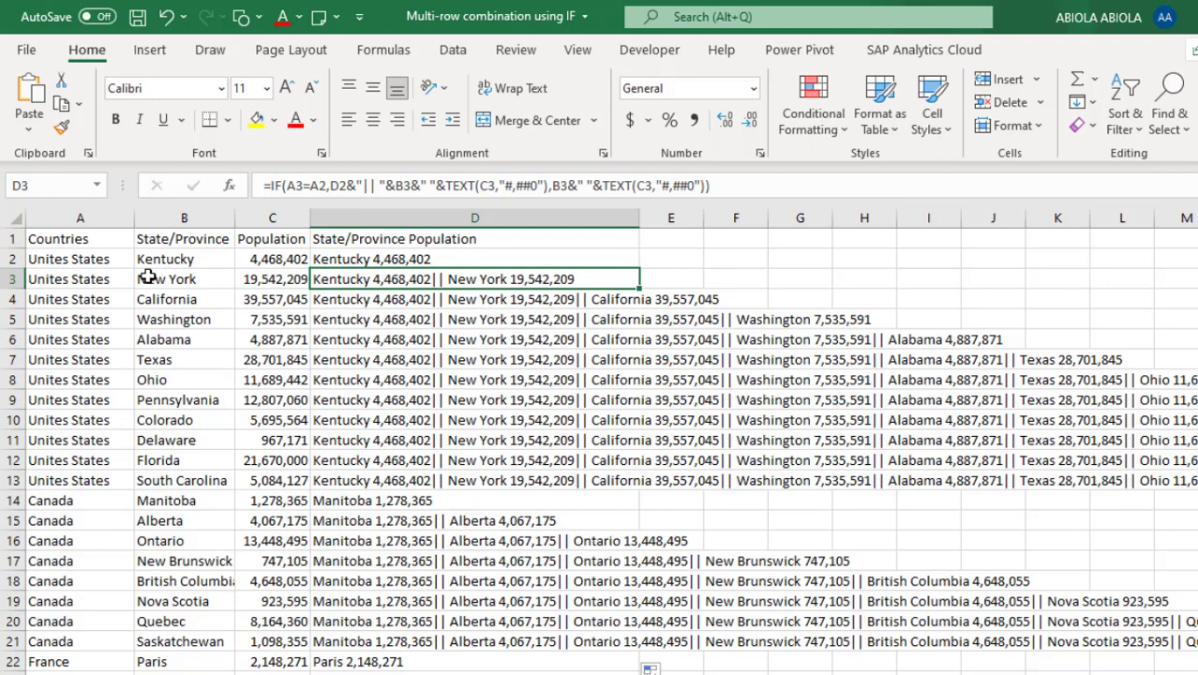
click(9, 300)
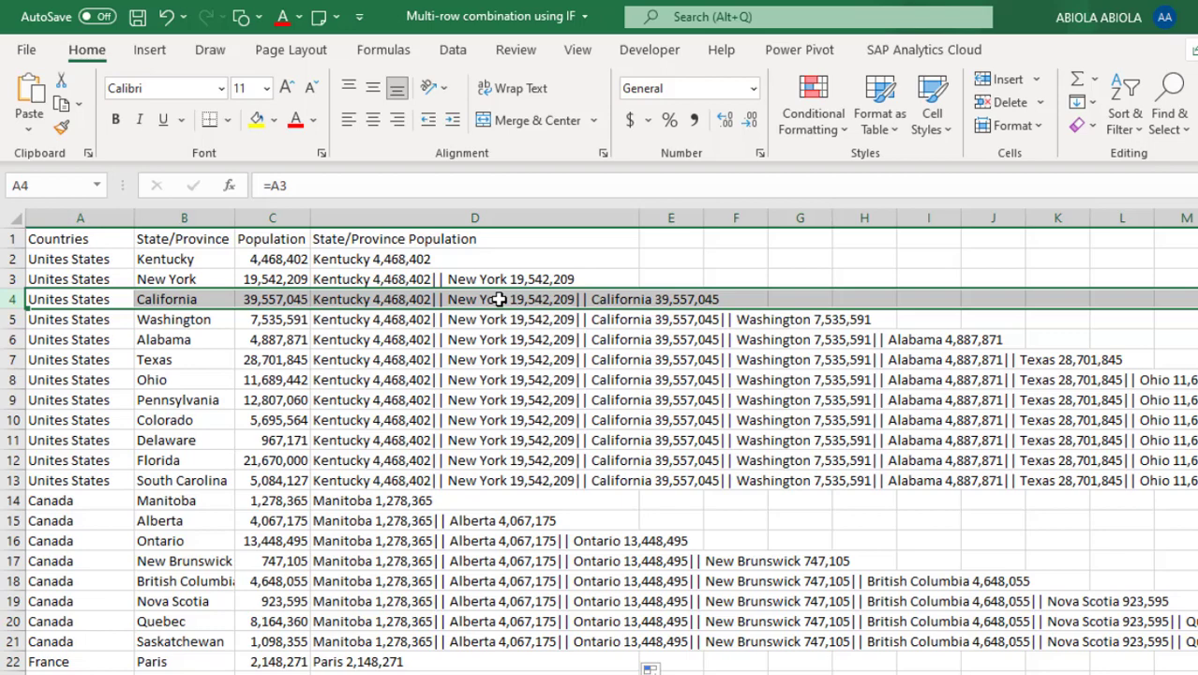
click(185, 300)
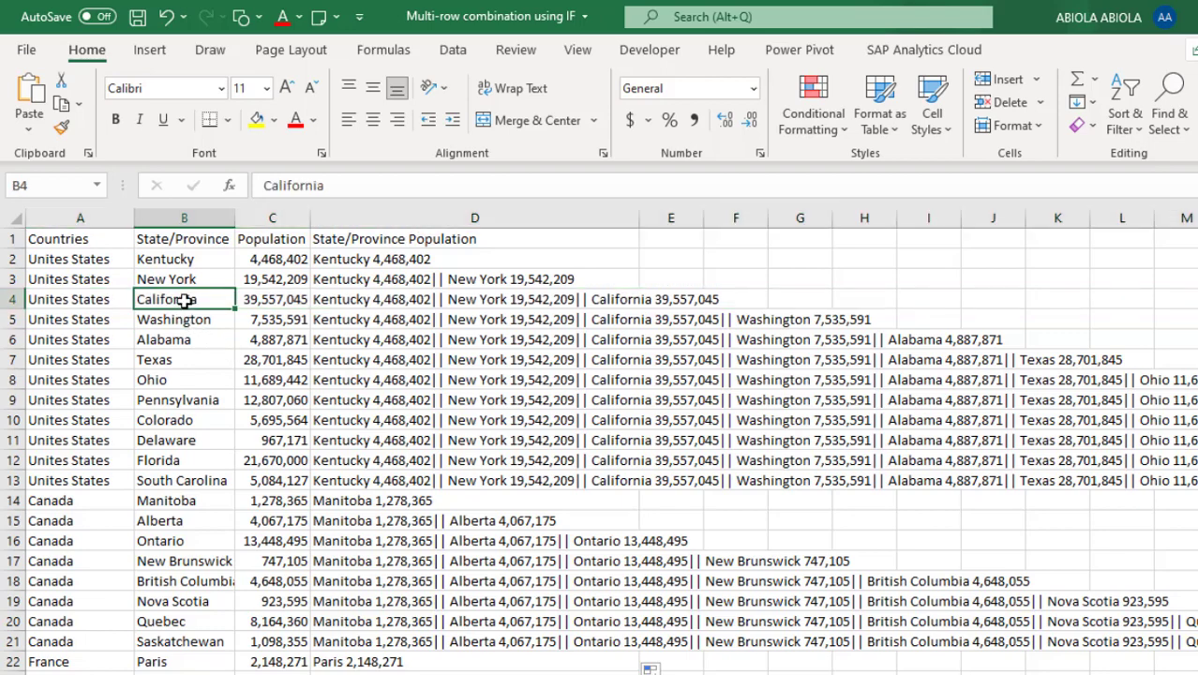
click(14, 320)
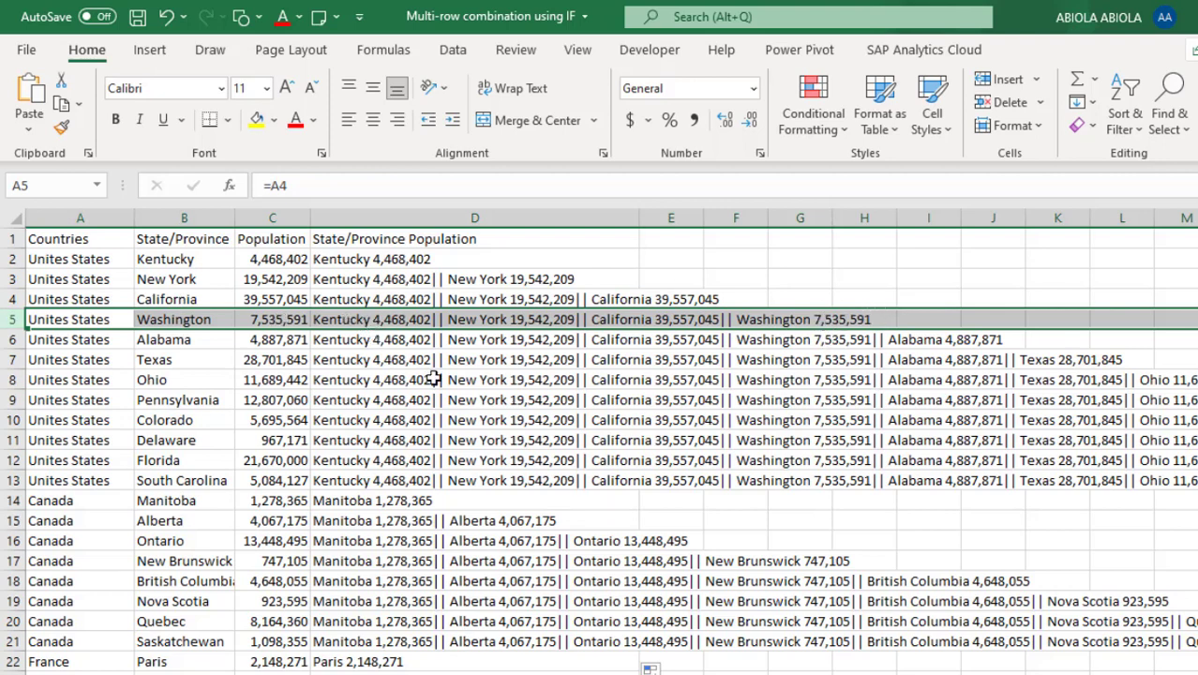
click(356, 284)
drag(356, 284, 370, 480)
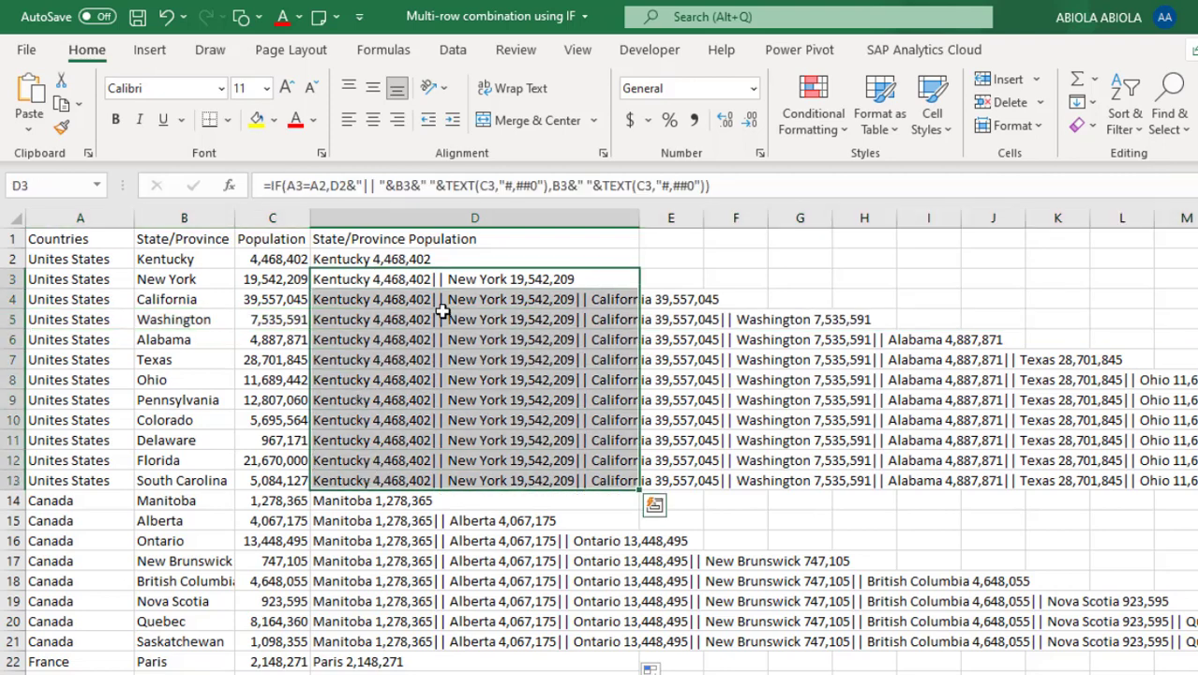
double_click(380, 280)
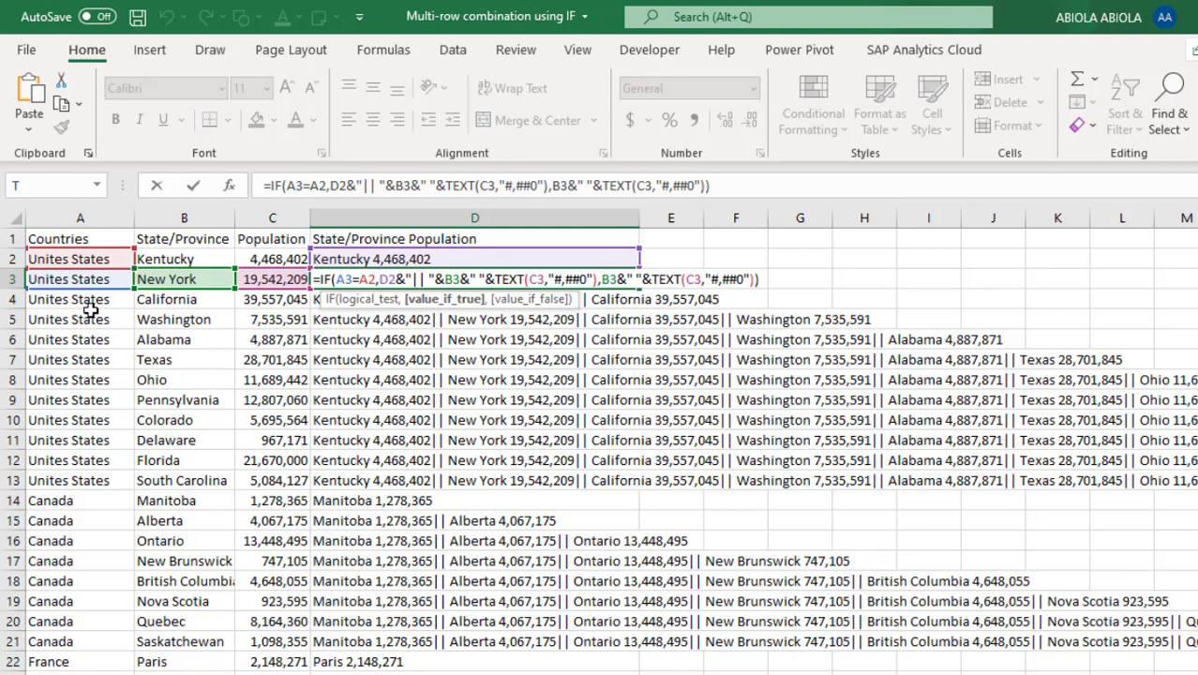
click(347, 506)
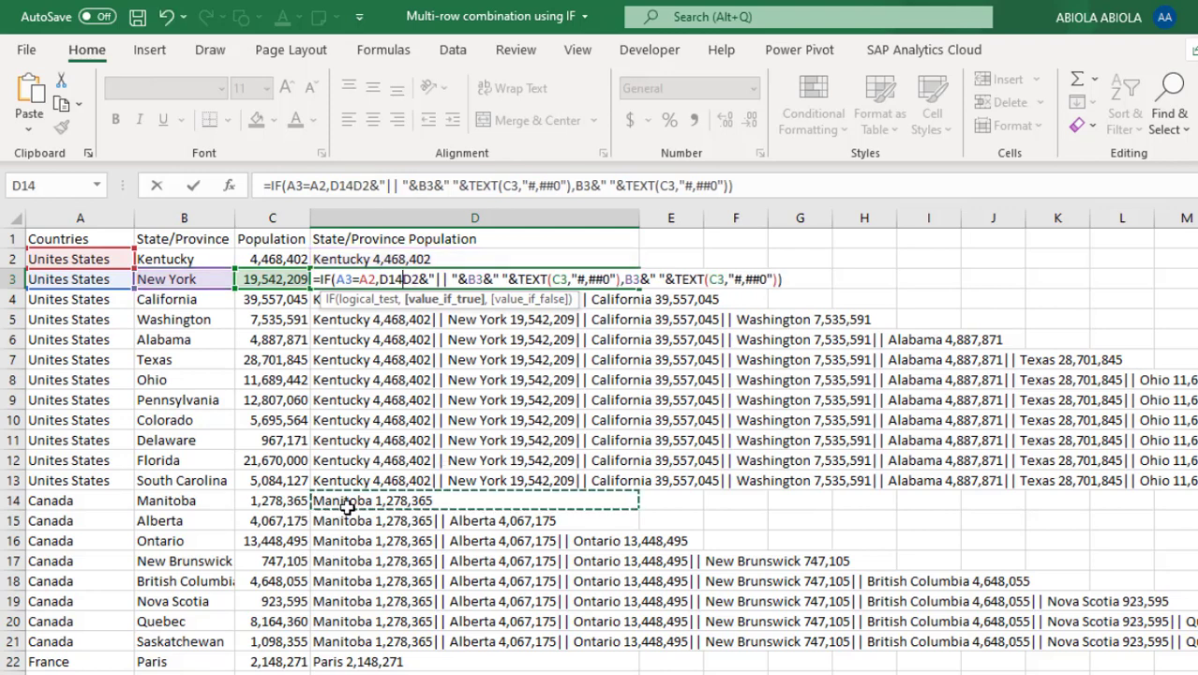
key(Escape)
- Examine how the formula restarts the text at Canada's first row in D14 and review the value-if-true argument in D15
click(347, 504)
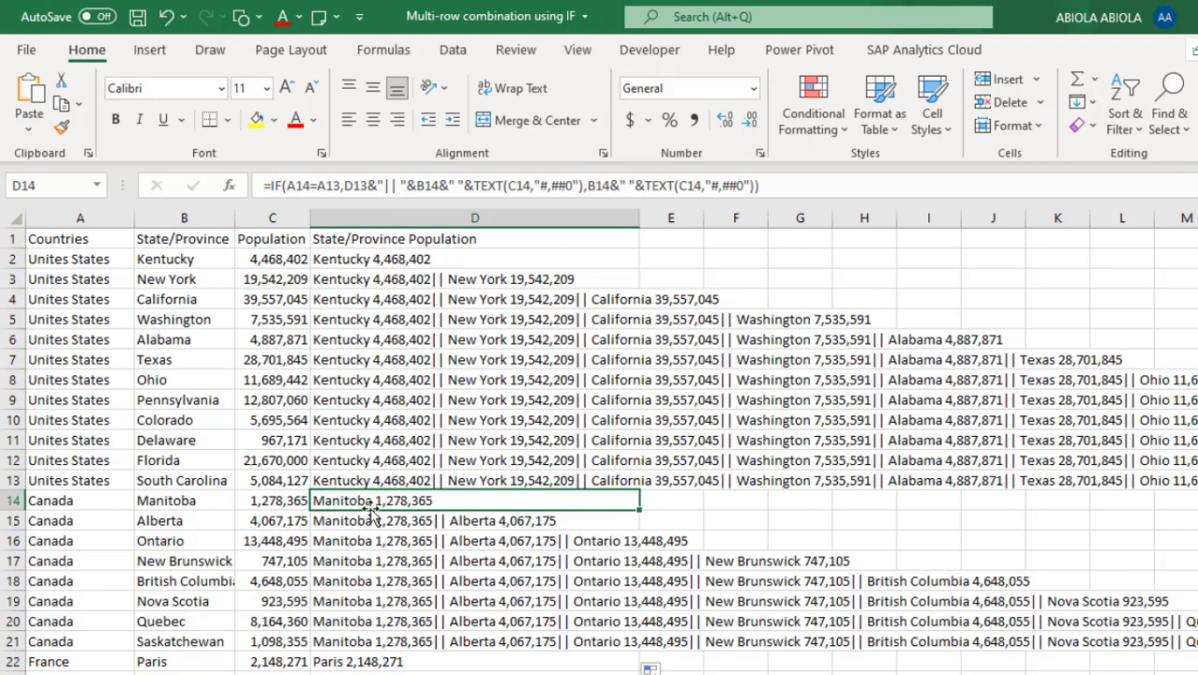
click(371, 521)
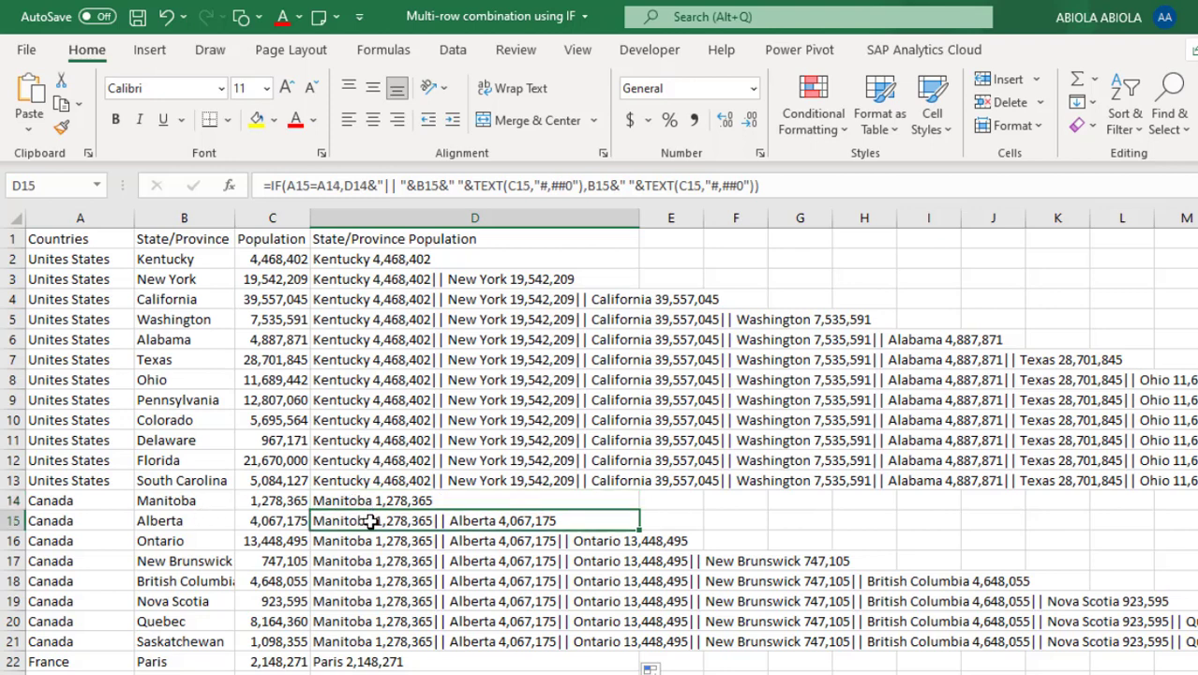
double_click(371, 521)
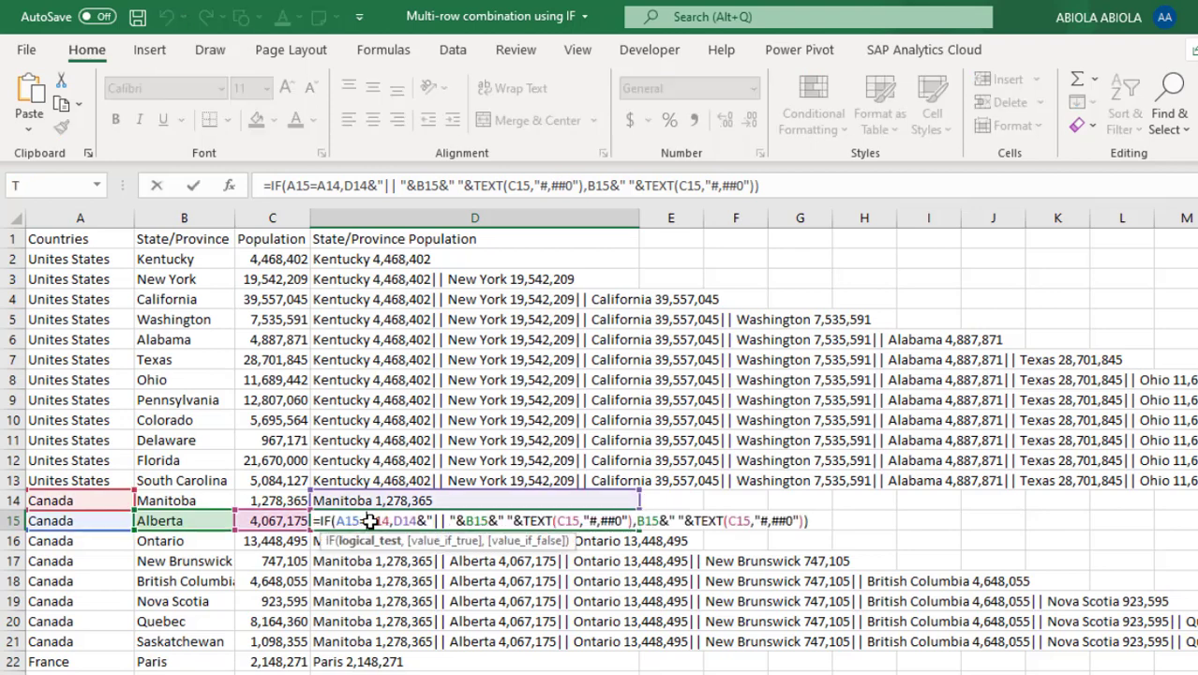
click(426, 542)
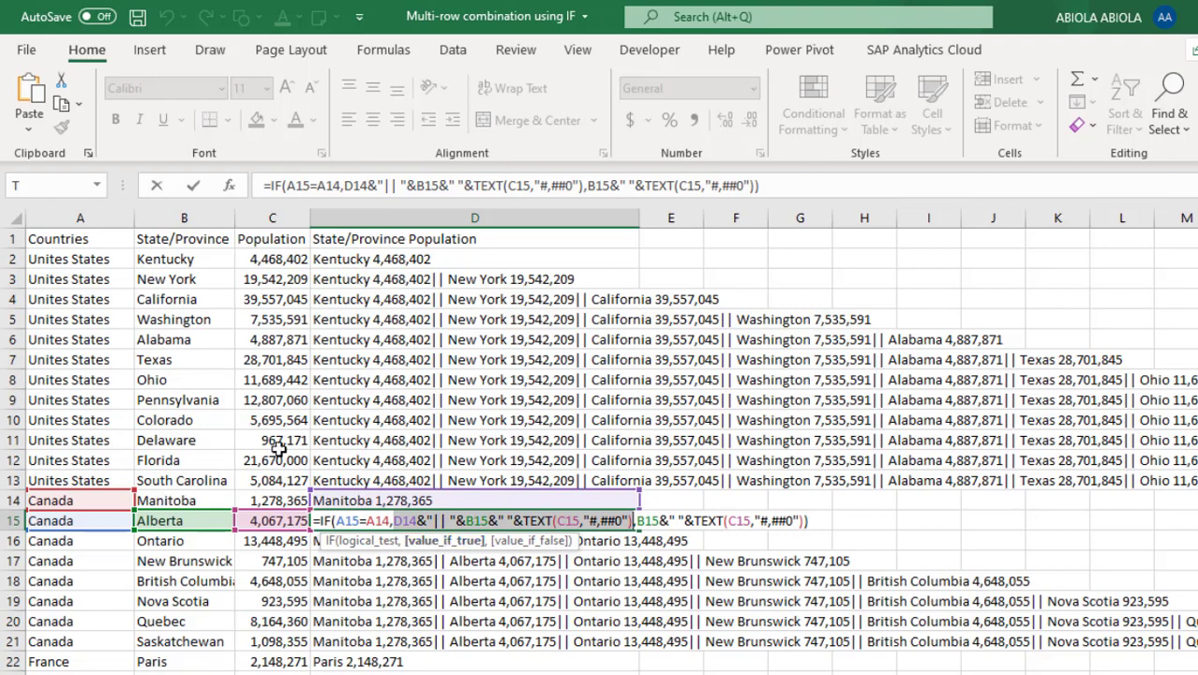
key(ctrl+Return)
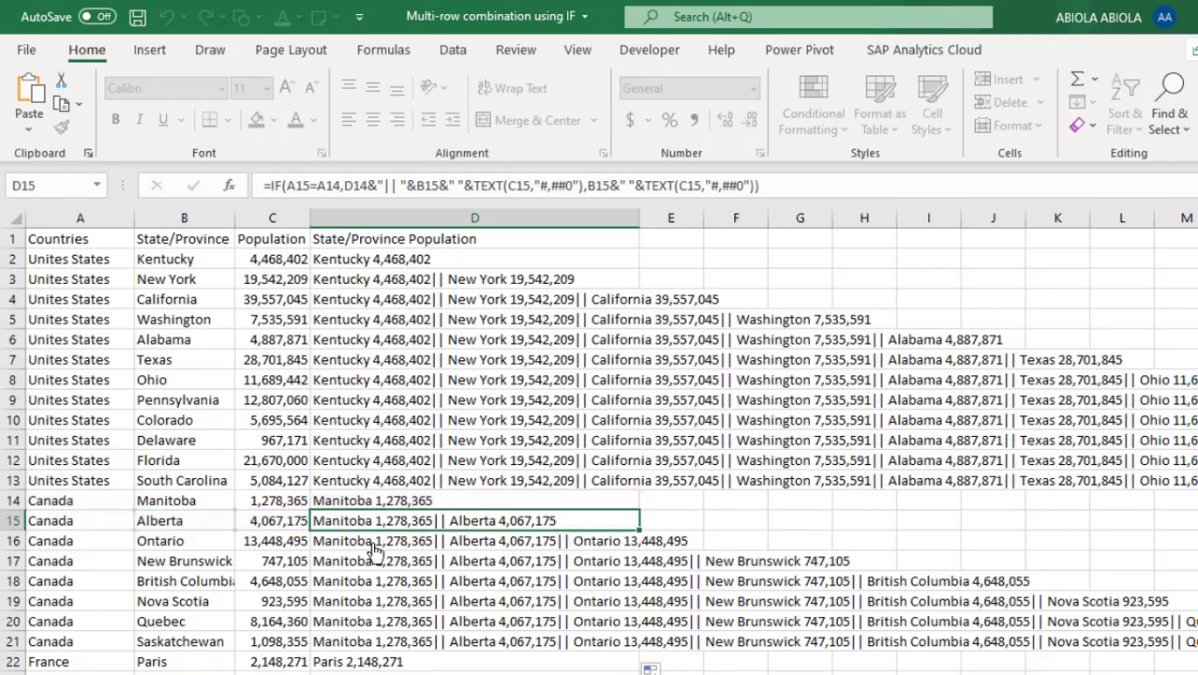
- Check the combined text in column D down to the last data row, then return to the header in D1
click(386, 545)
key(ctrl+Down)
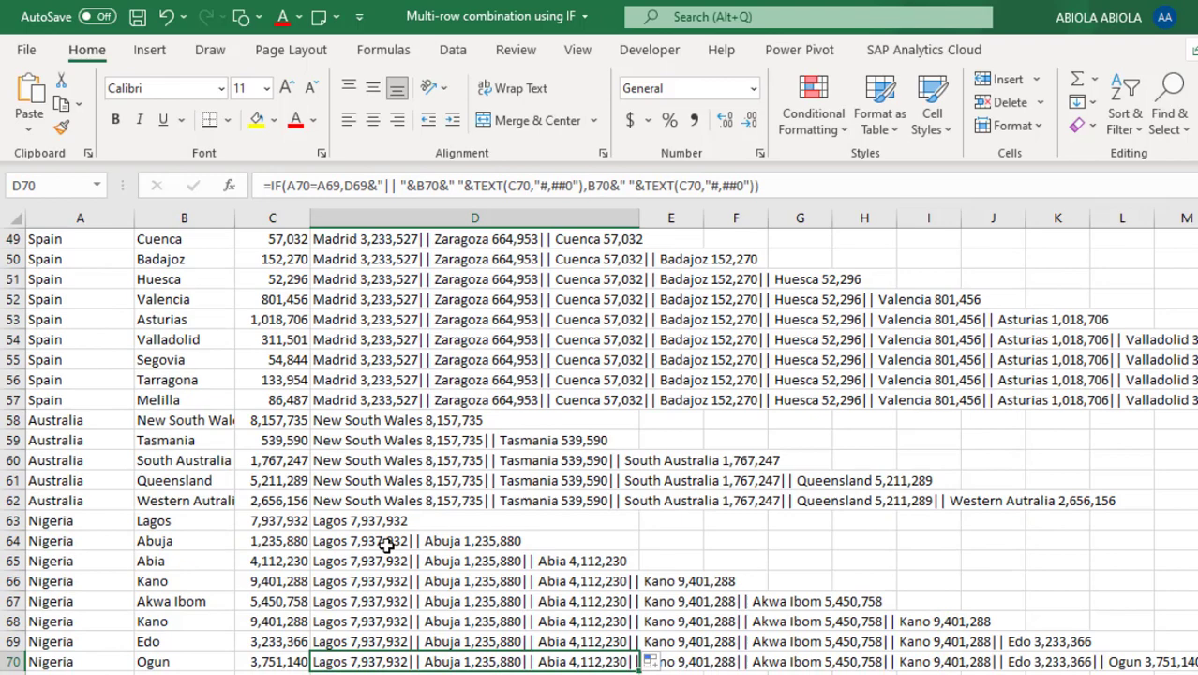
key(ctrl+Up)
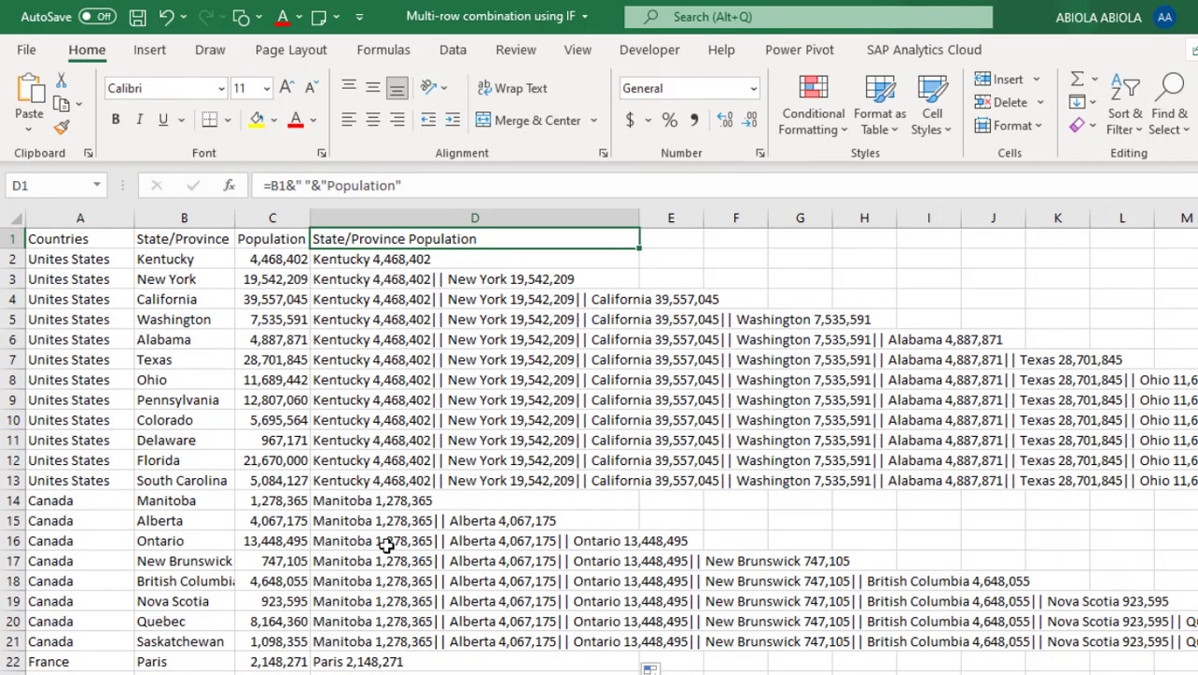